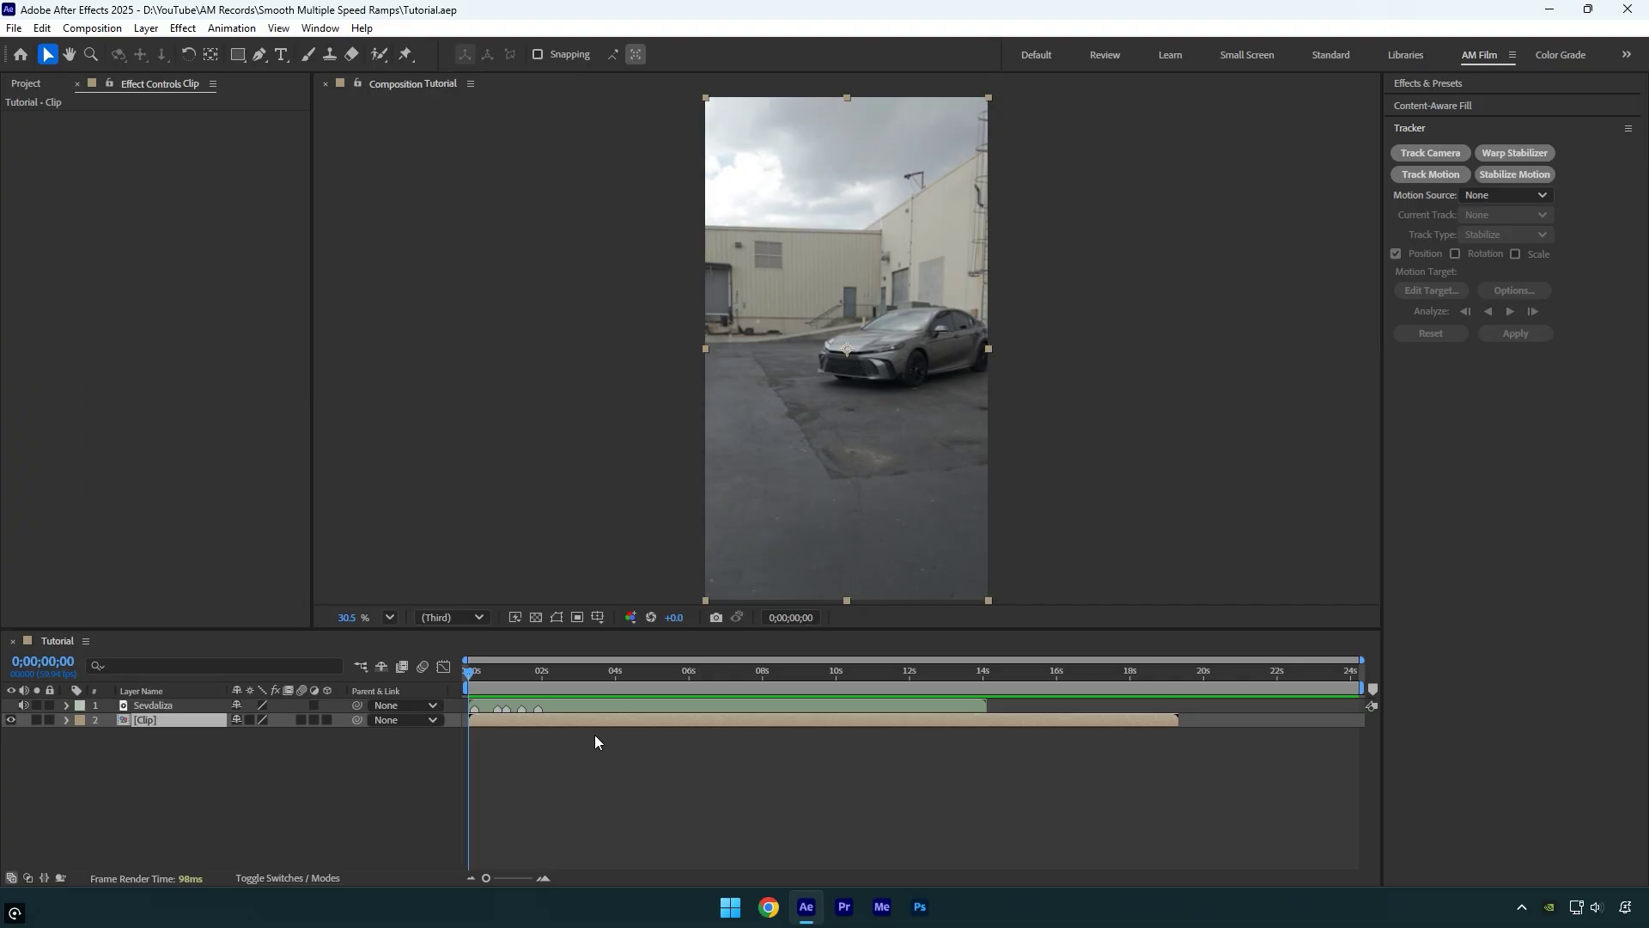
# - Inspect the Sevdaliza audio layer's waveform and add a beat marker to the layer at 0;00;02;30
pyautogui.moveTo(482, 679); pyautogui.dragTo(1075, 658)
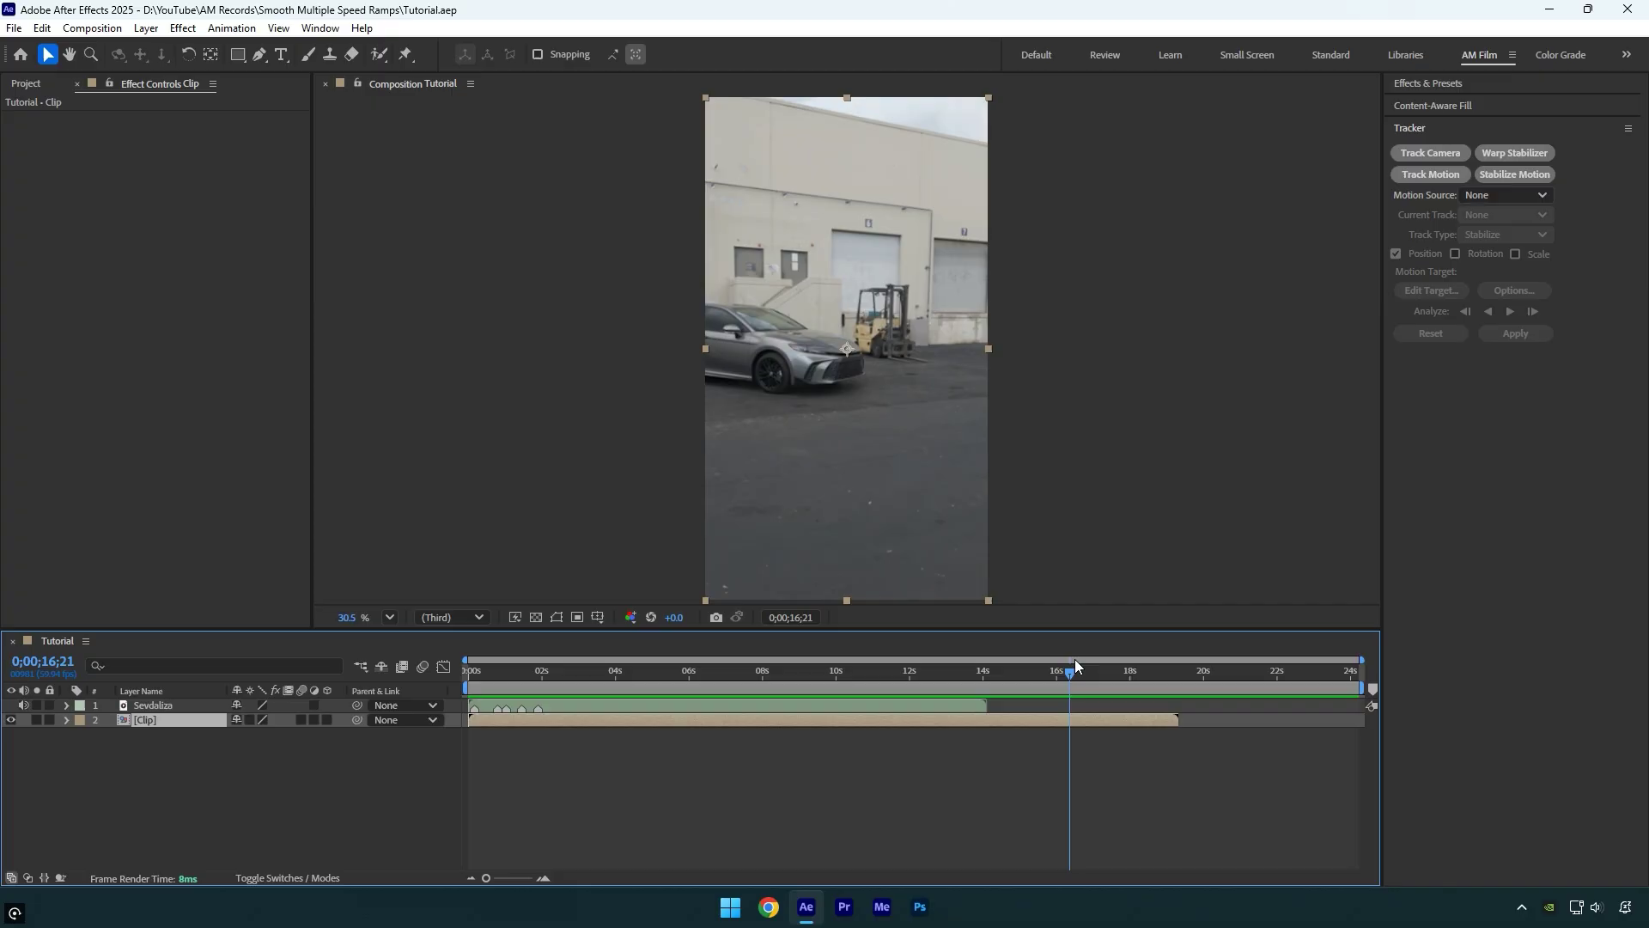
pyautogui.click(590, 705)
pyautogui.press('l')
pyautogui.press('l')
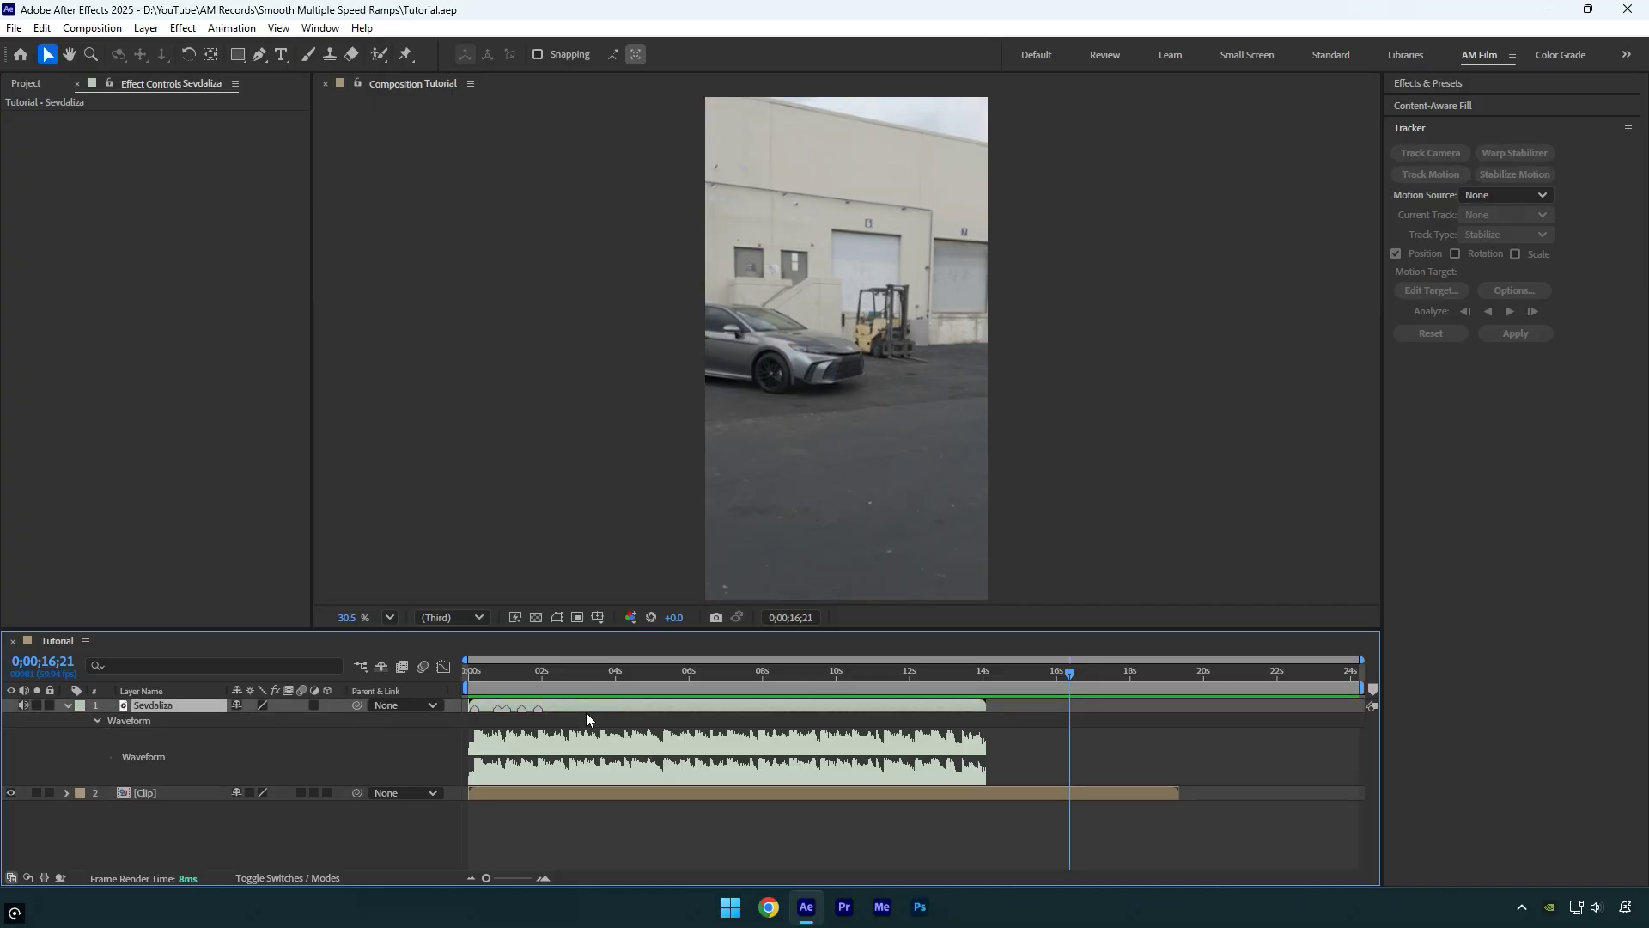
pyautogui.moveTo(589, 677); pyautogui.dragTo(530, 671)
pyautogui.press('space')
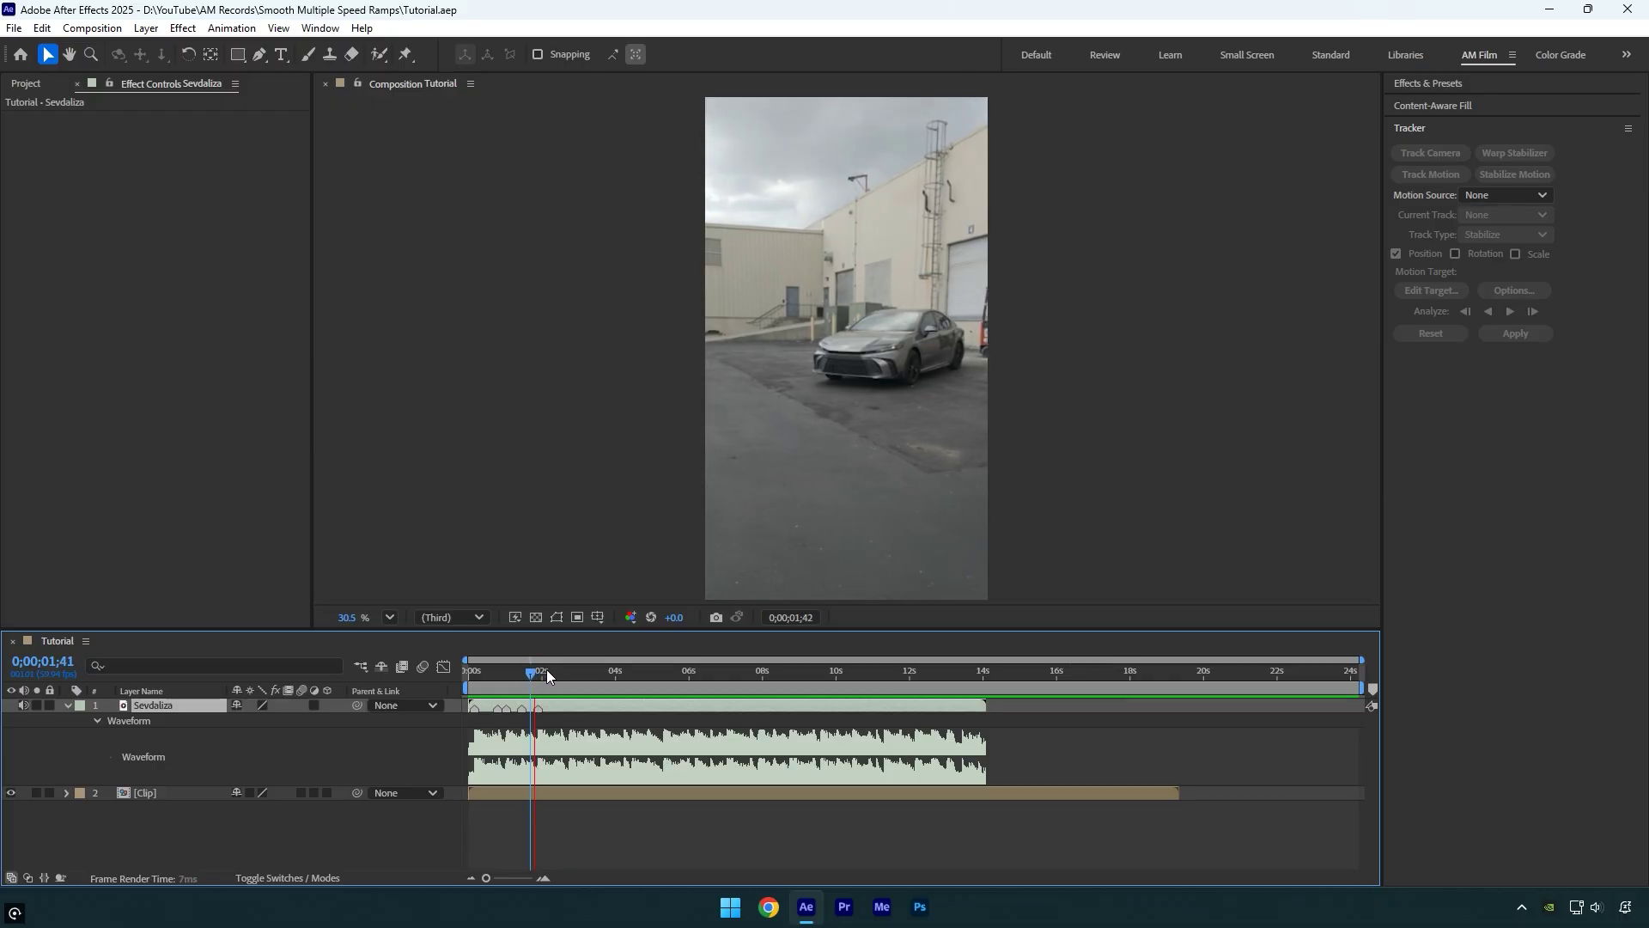
pyautogui.click(561, 675)
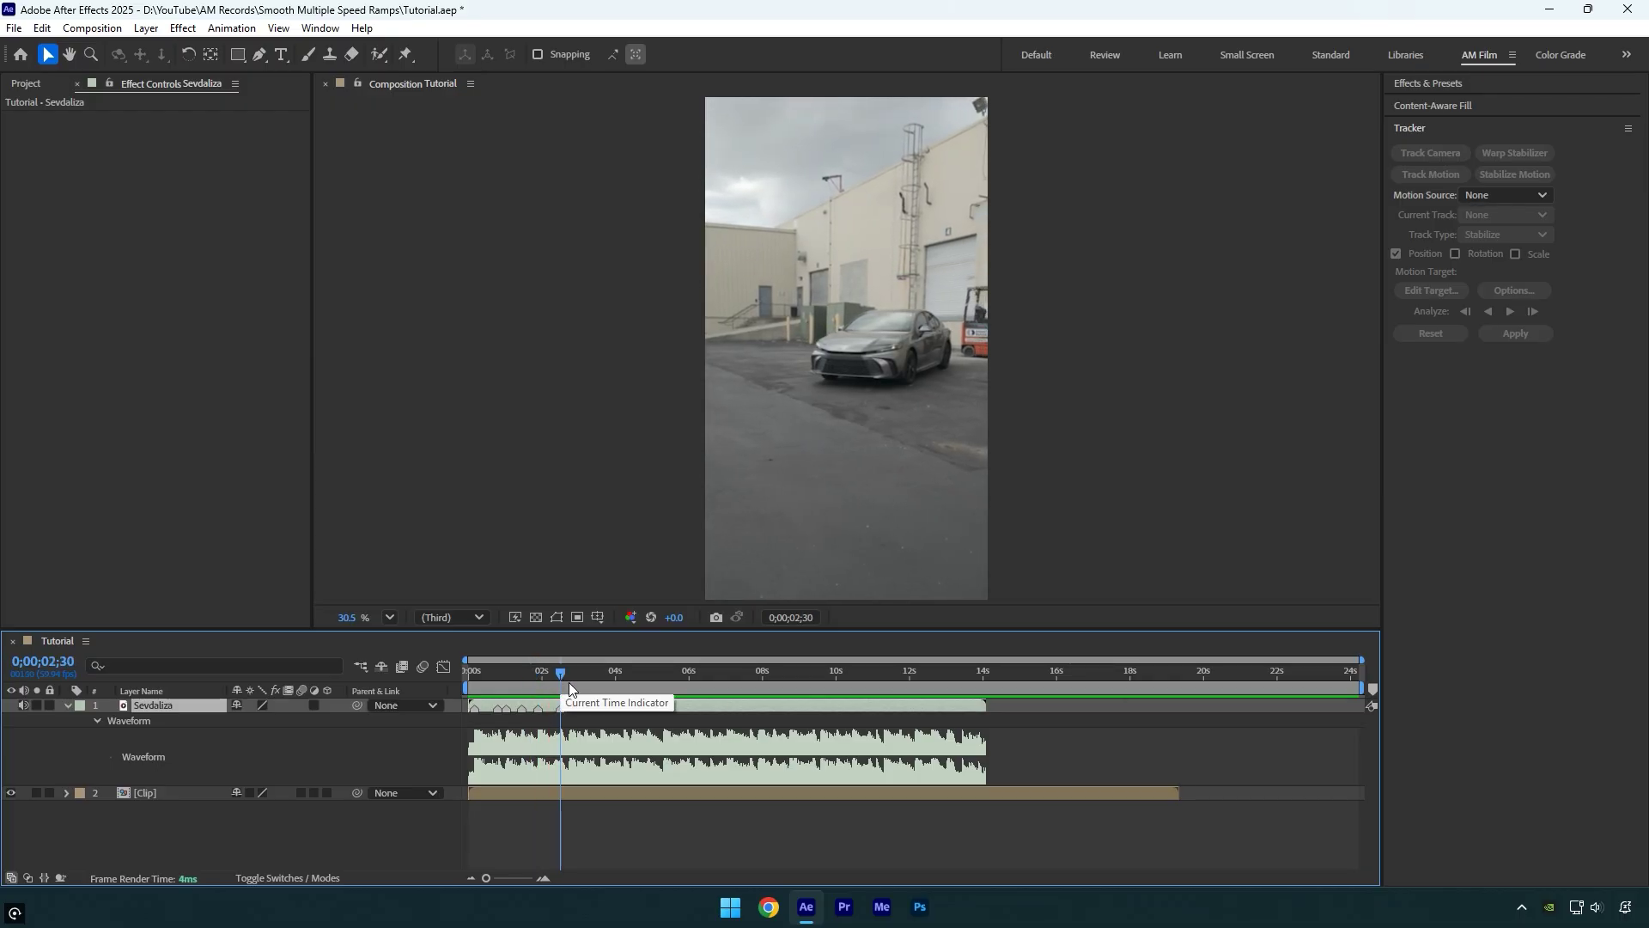
pyautogui.hotkey('alt', 'shift', 'l')
pyautogui.press('l')
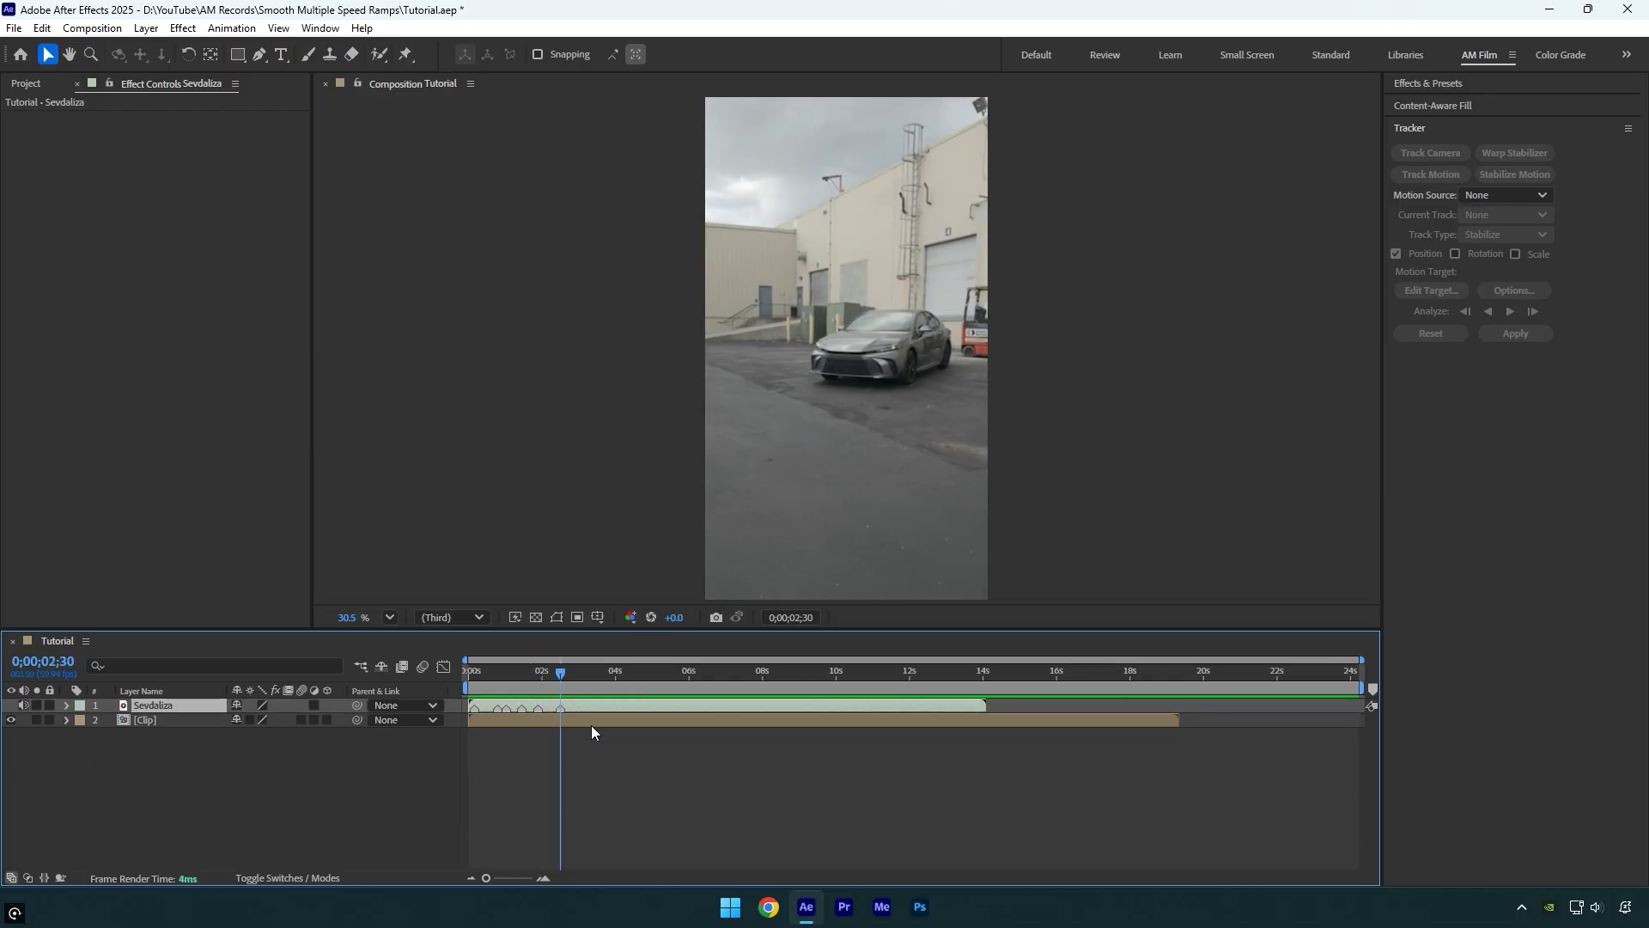
# - Enable time remapping on the Clip layer and set its keyframe at the composition start to 0;00;01;52
pyautogui.press('Home')
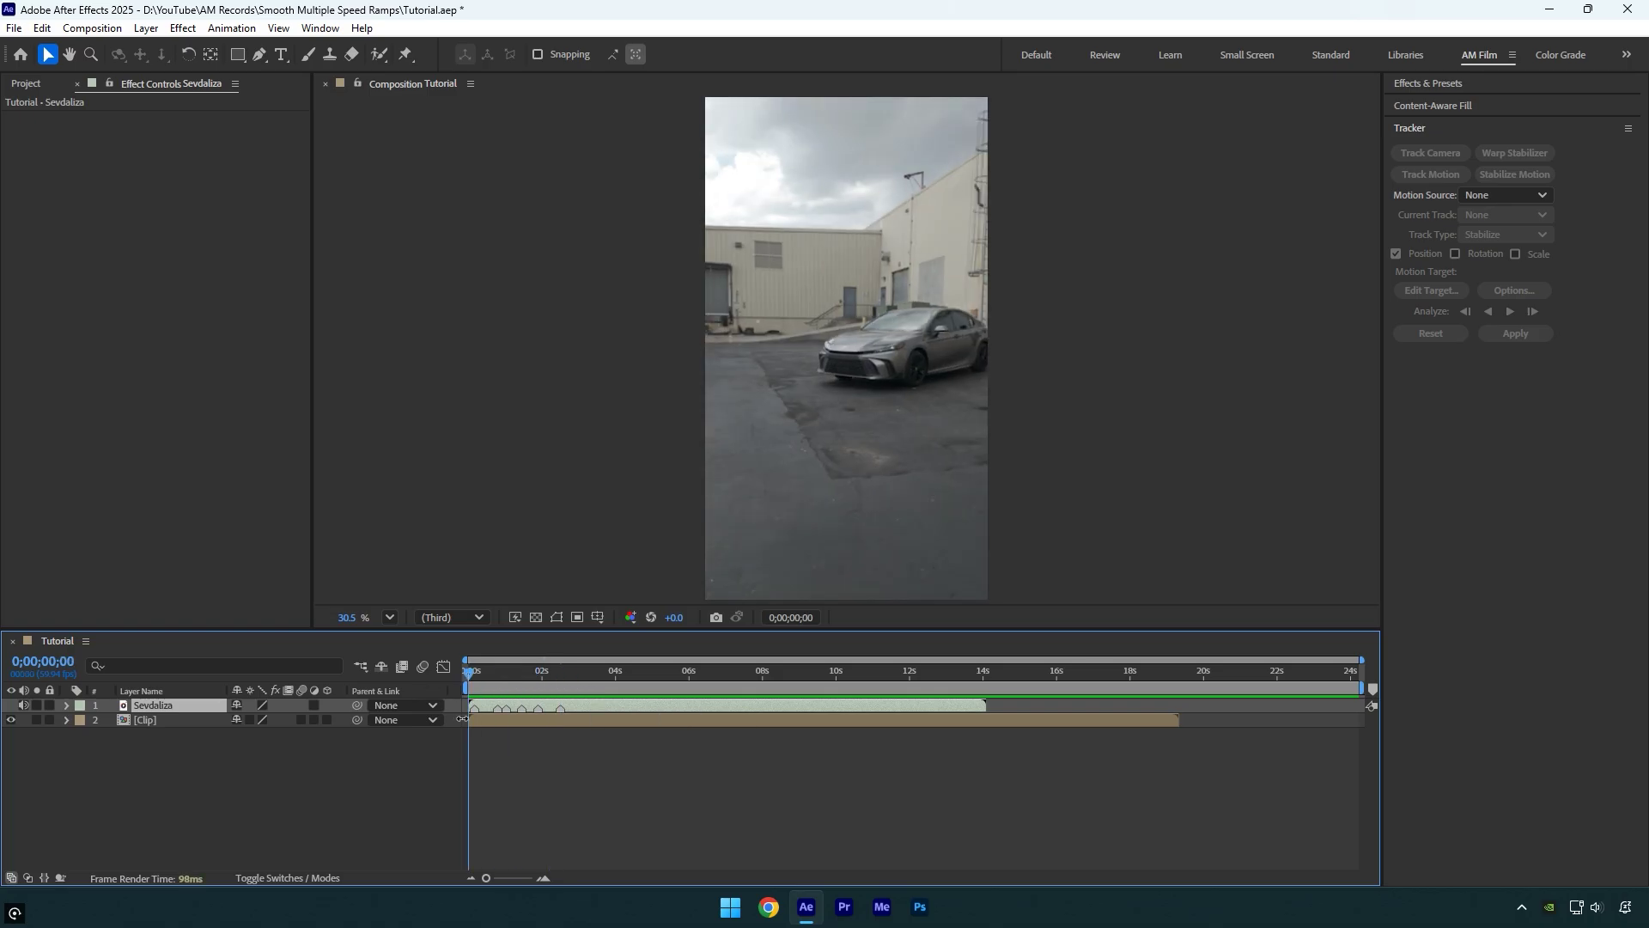
pyautogui.rightClick(168, 722)
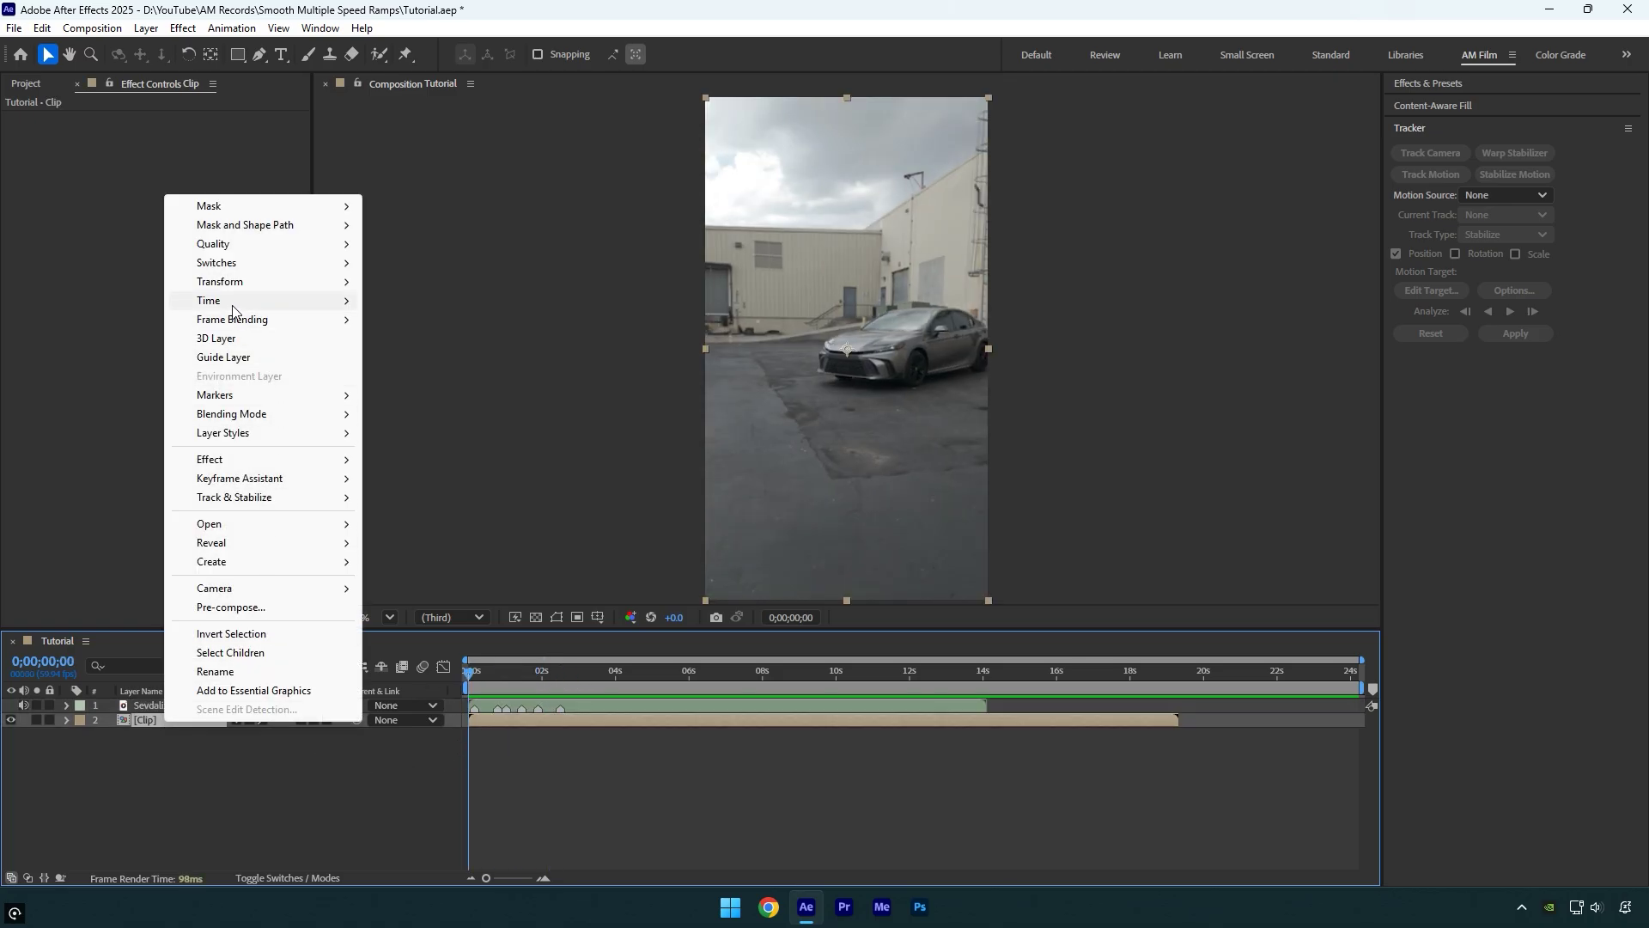
pyautogui.moveTo(296, 302)
pyautogui.click(408, 302)
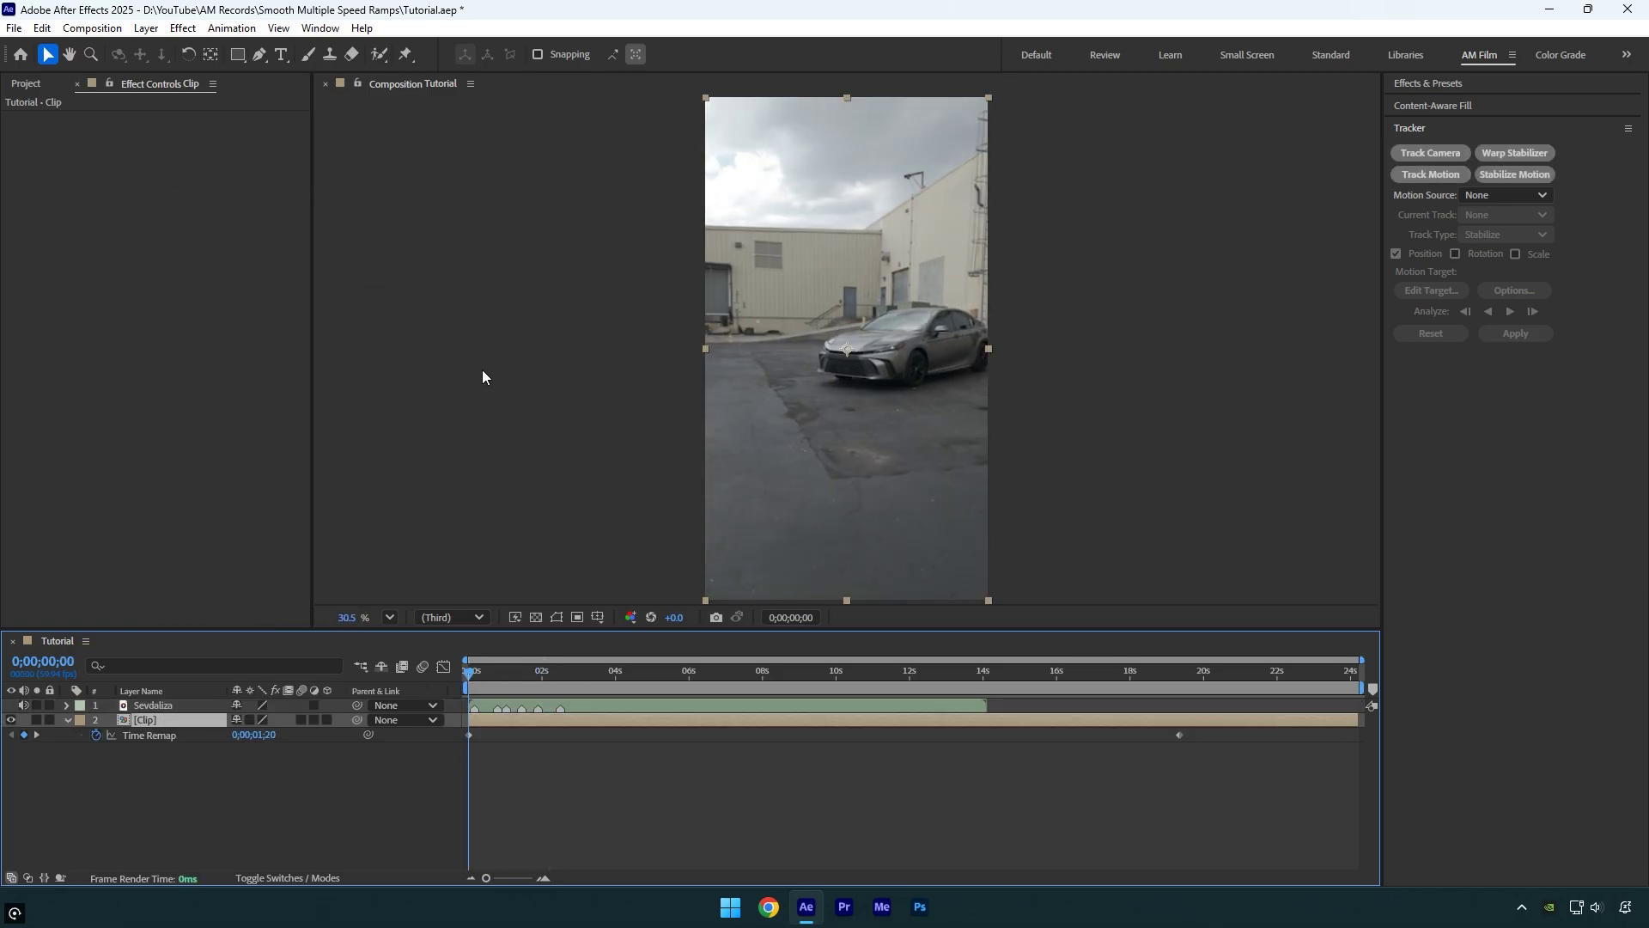
pyautogui.click(544, 880)
pyautogui.click(544, 880)
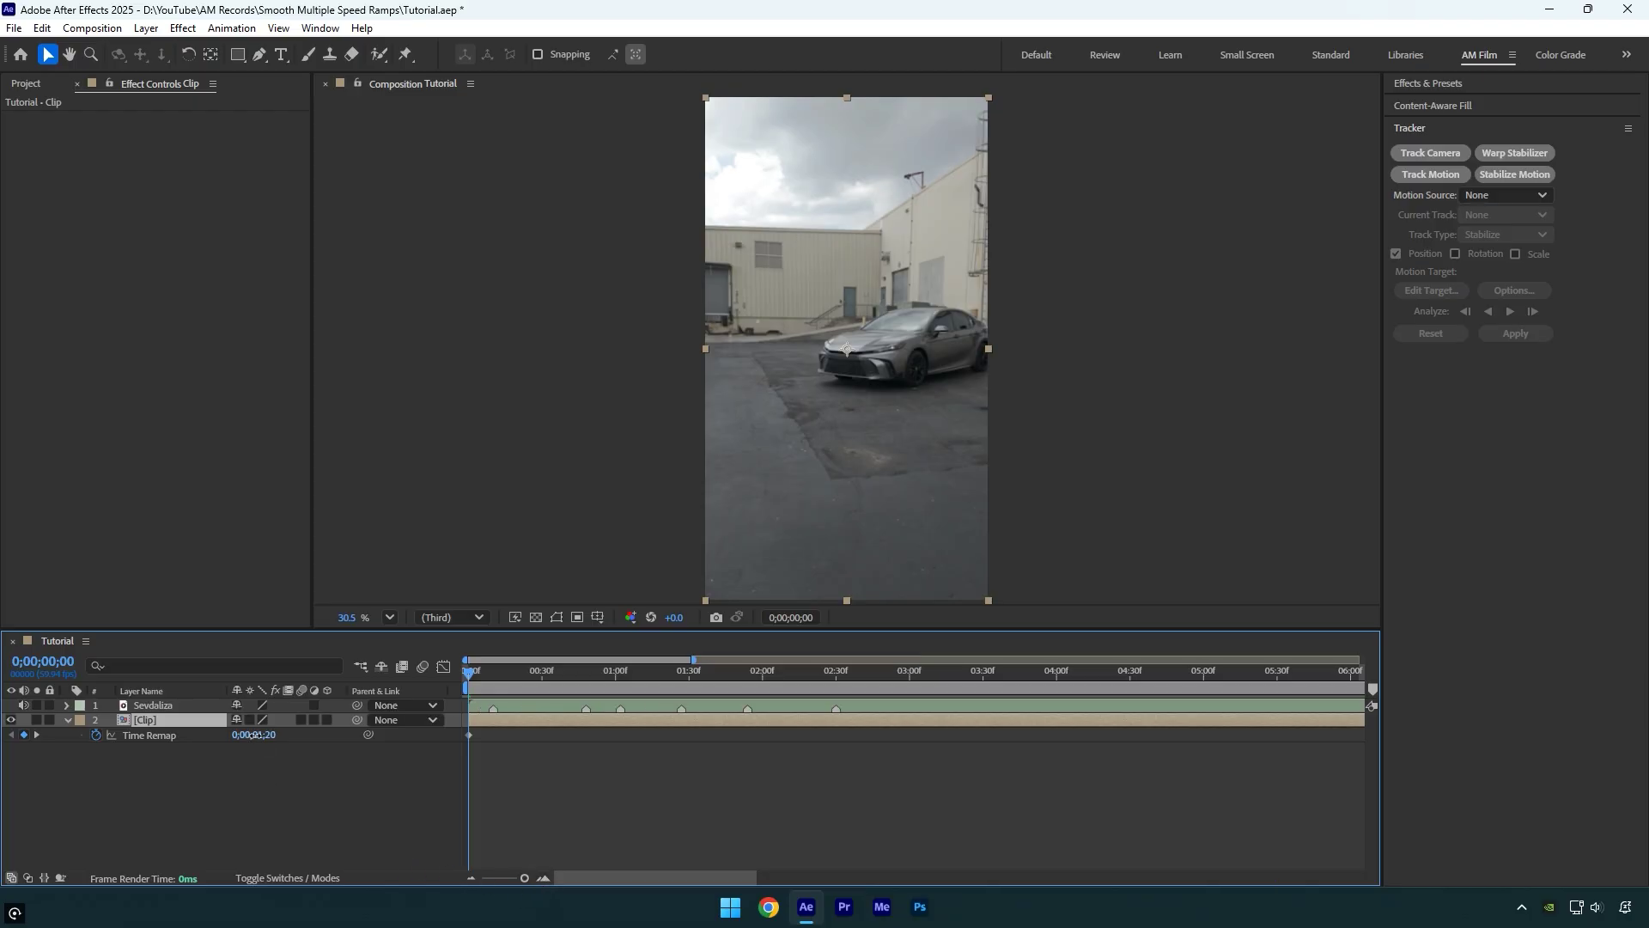
pyautogui.moveTo(255, 735); pyautogui.dragTo(281, 734)
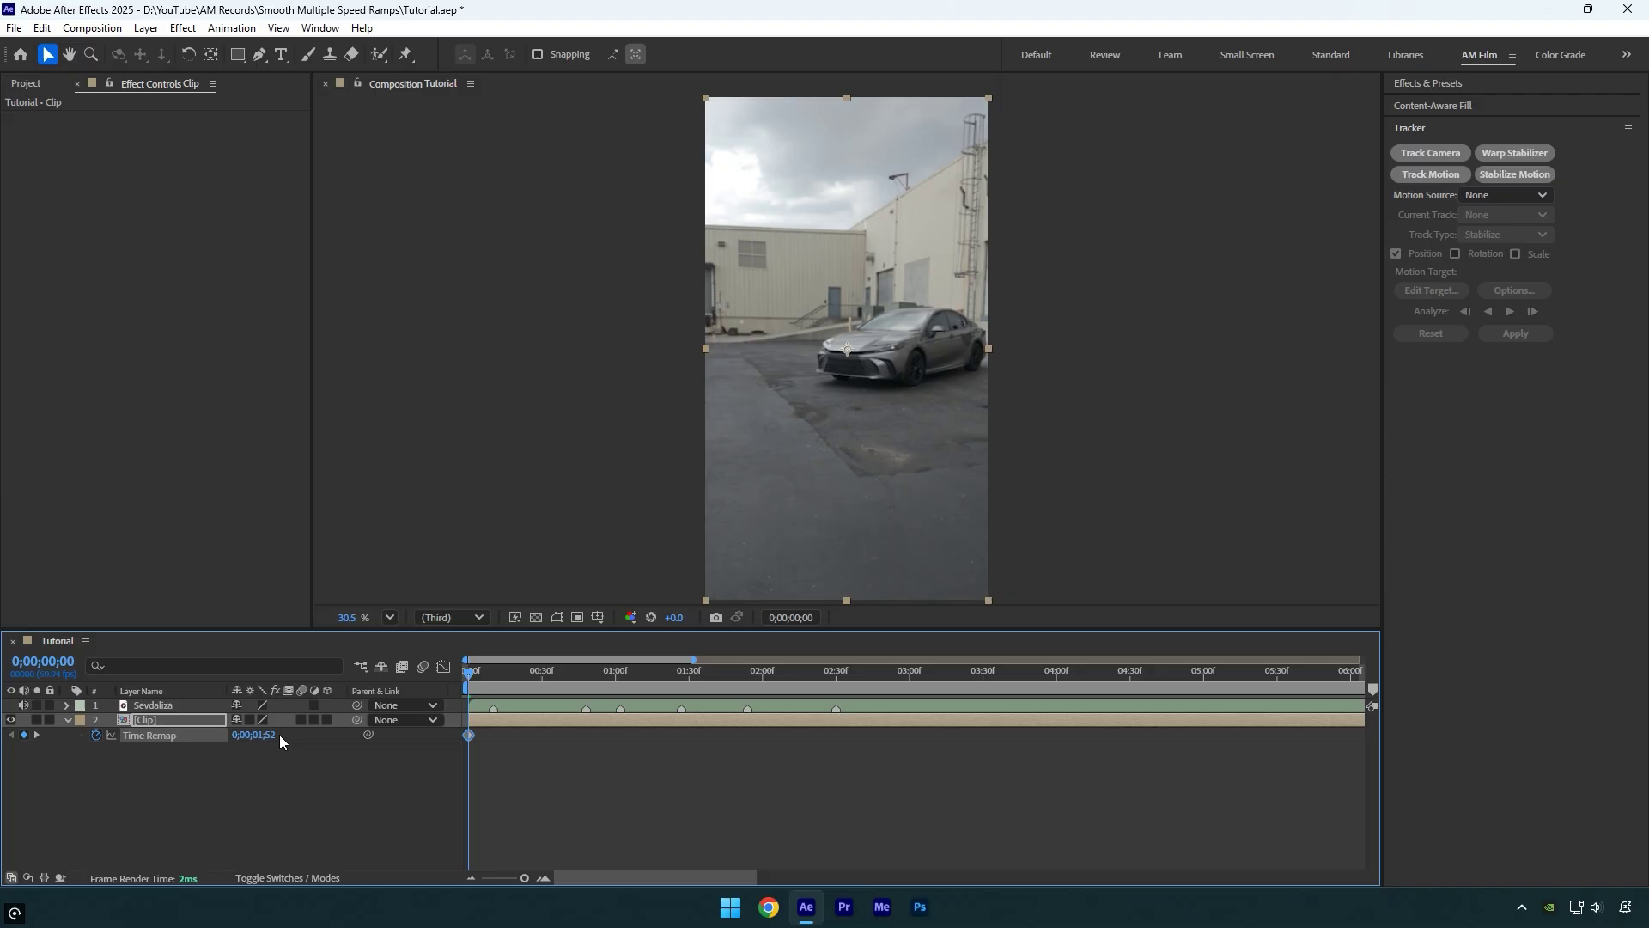
# - Add a time remap keyframe of 0;00;05;00 at 0;00;00;10 and another, further into the clip, at 0;00;00;38
pyautogui.click(492, 670)
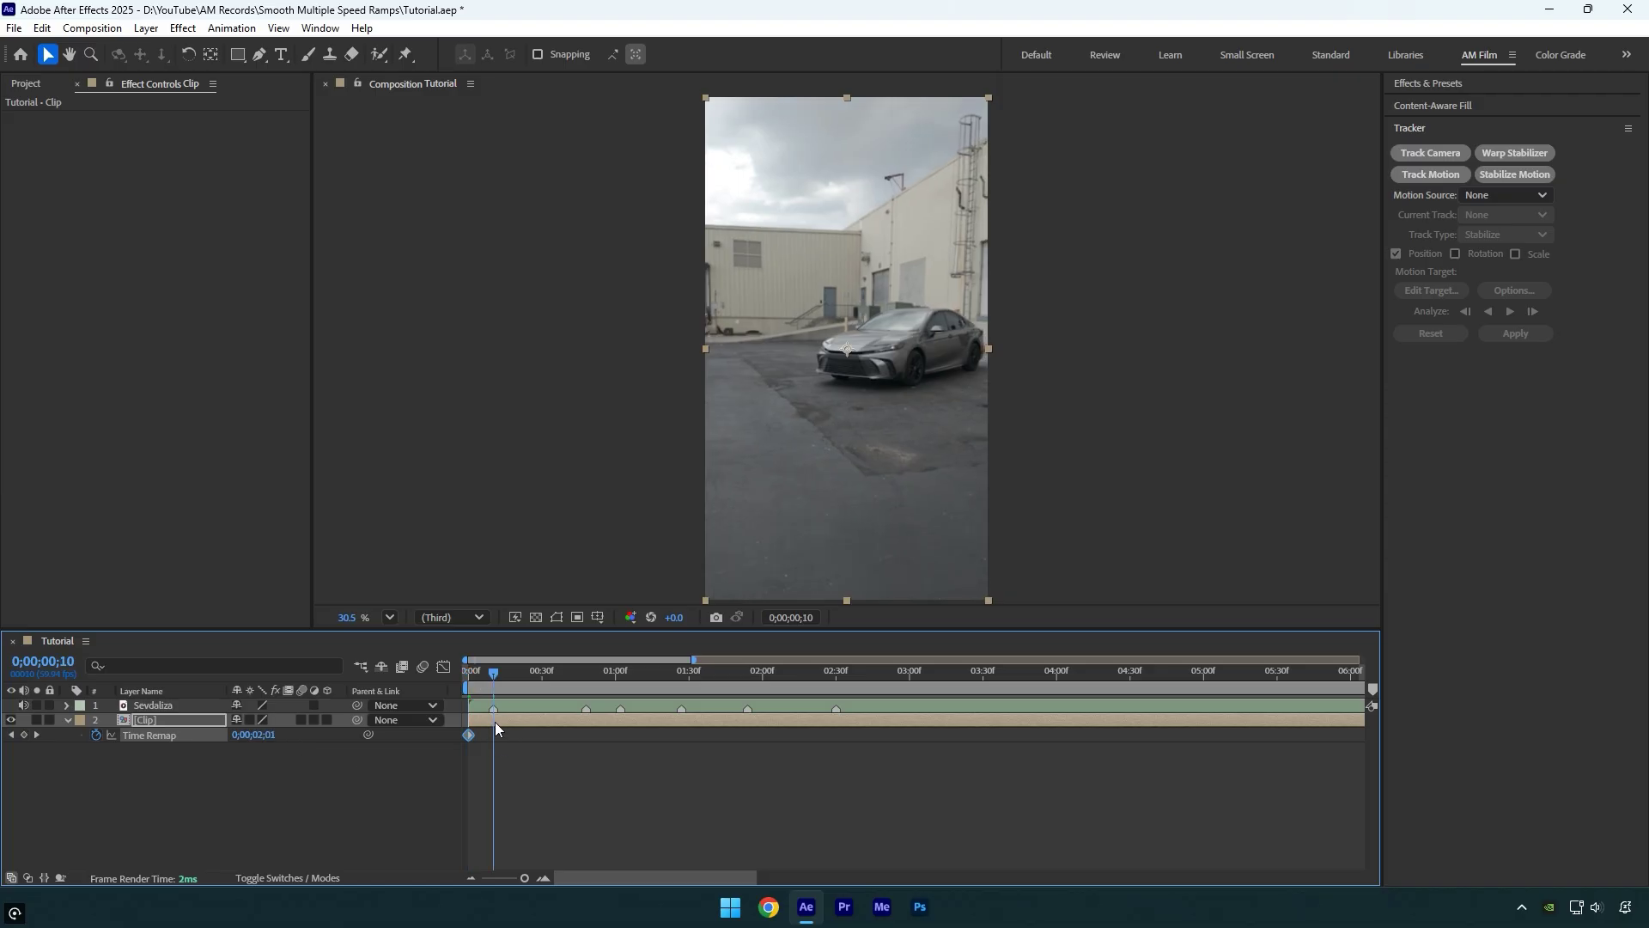
pyautogui.moveTo(258, 737); pyautogui.dragTo(414, 740)
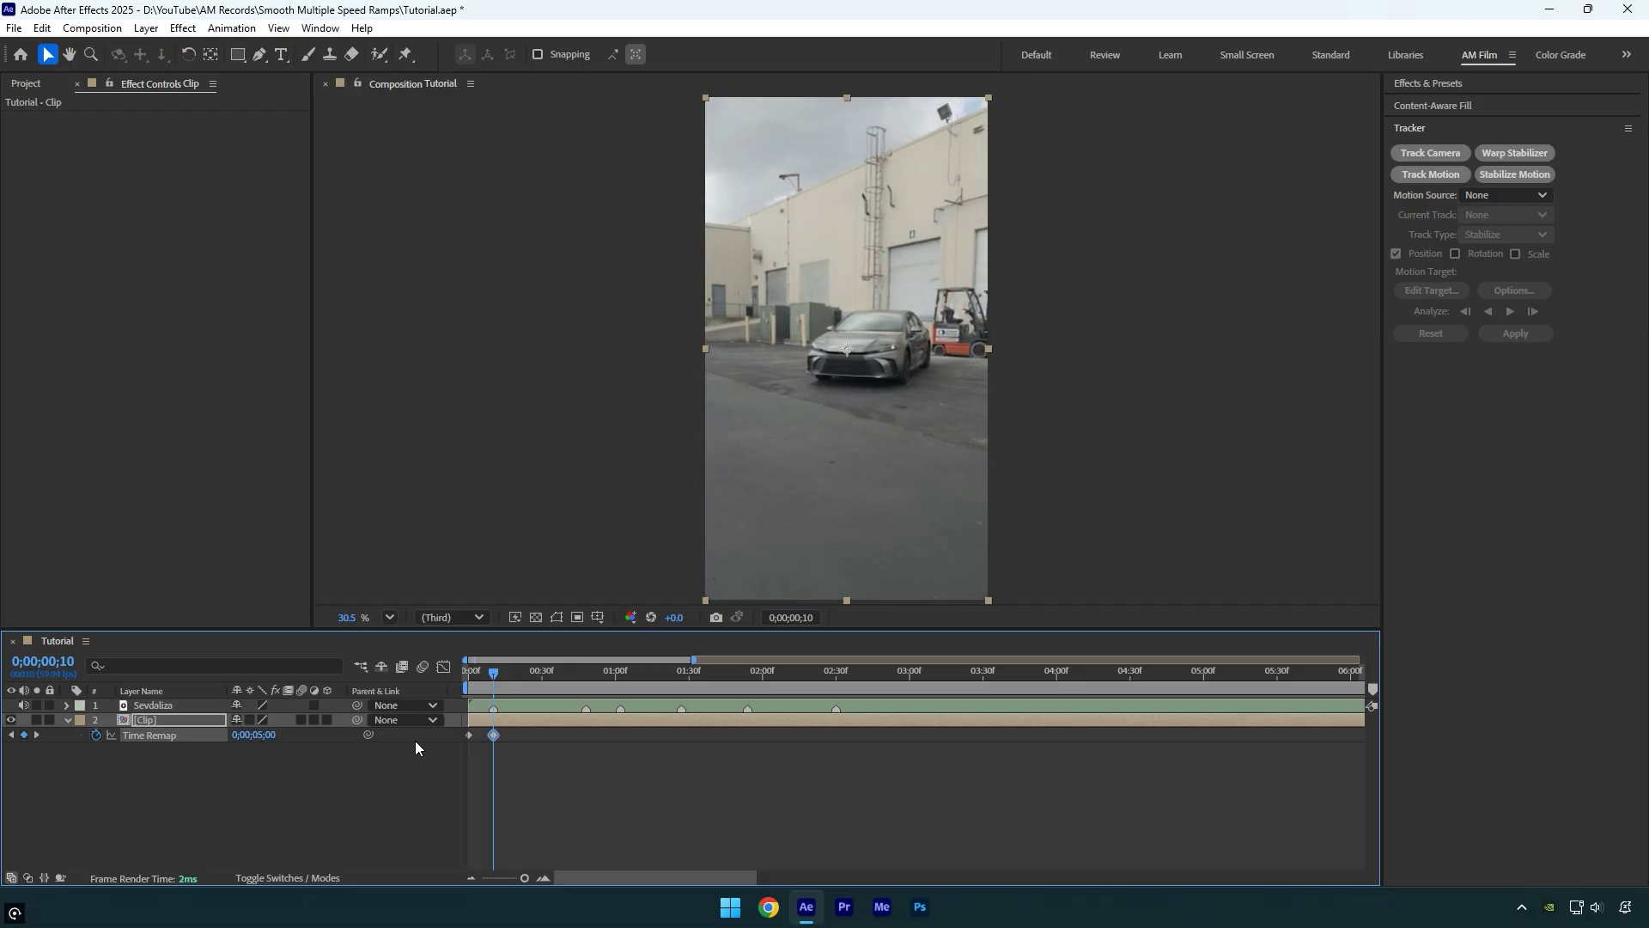
pyautogui.moveTo(534, 670); pyautogui.dragTo(562, 678)
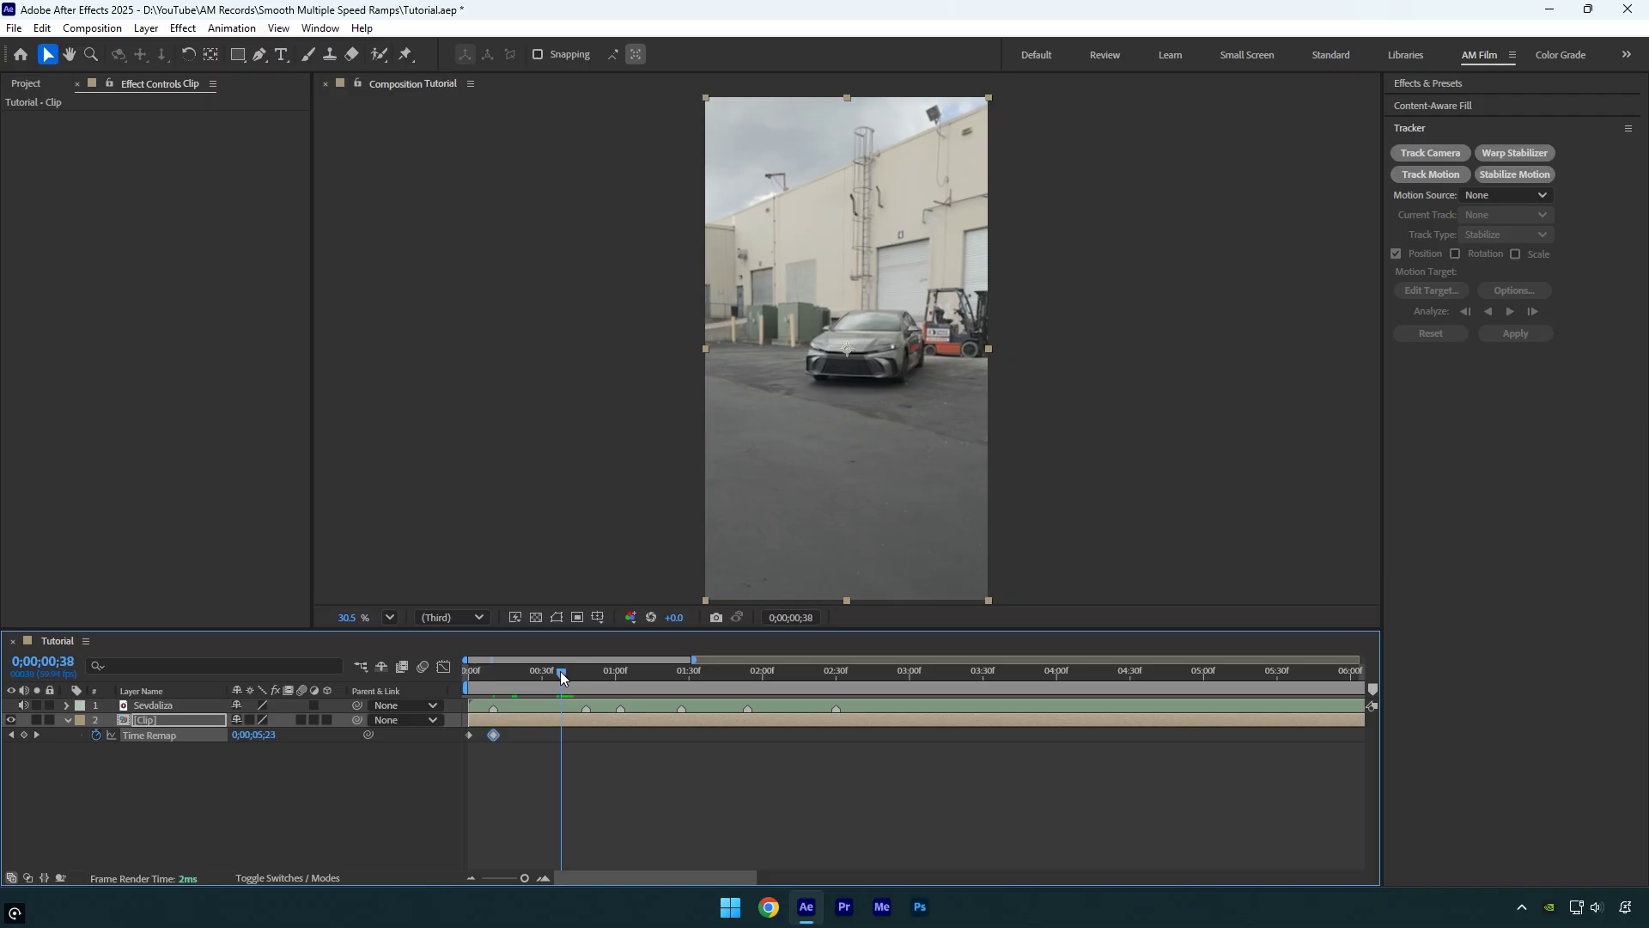
pyautogui.moveTo(258, 744); pyautogui.dragTo(558, 709)
# - Add advancing time remap keyframes at 0;00;00;55, about 0;00;01;15 and 0;00;01;42, with the last one set to 0;00;20;25
pyautogui.click(601, 671)
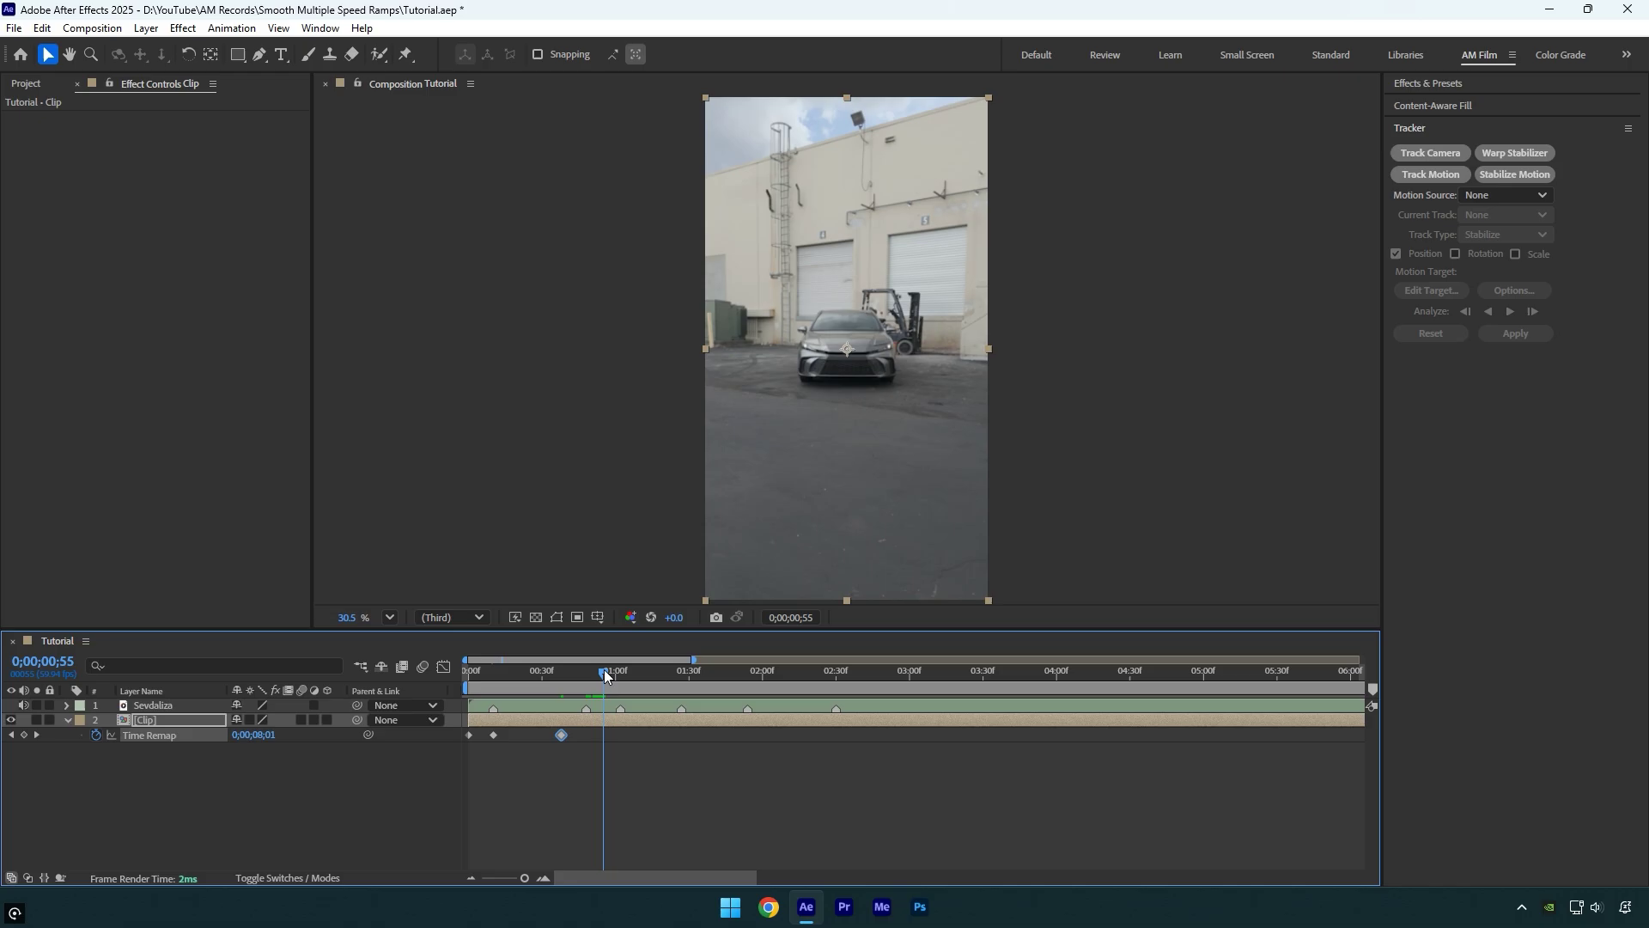
pyautogui.moveTo(263, 747); pyautogui.dragTo(653, 672)
pyautogui.moveTo(277, 740); pyautogui.dragTo(454, 723)
pyautogui.moveTo(658, 677); pyautogui.dragTo(718, 677)
pyautogui.moveTo(261, 742); pyautogui.dragTo(471, 733)
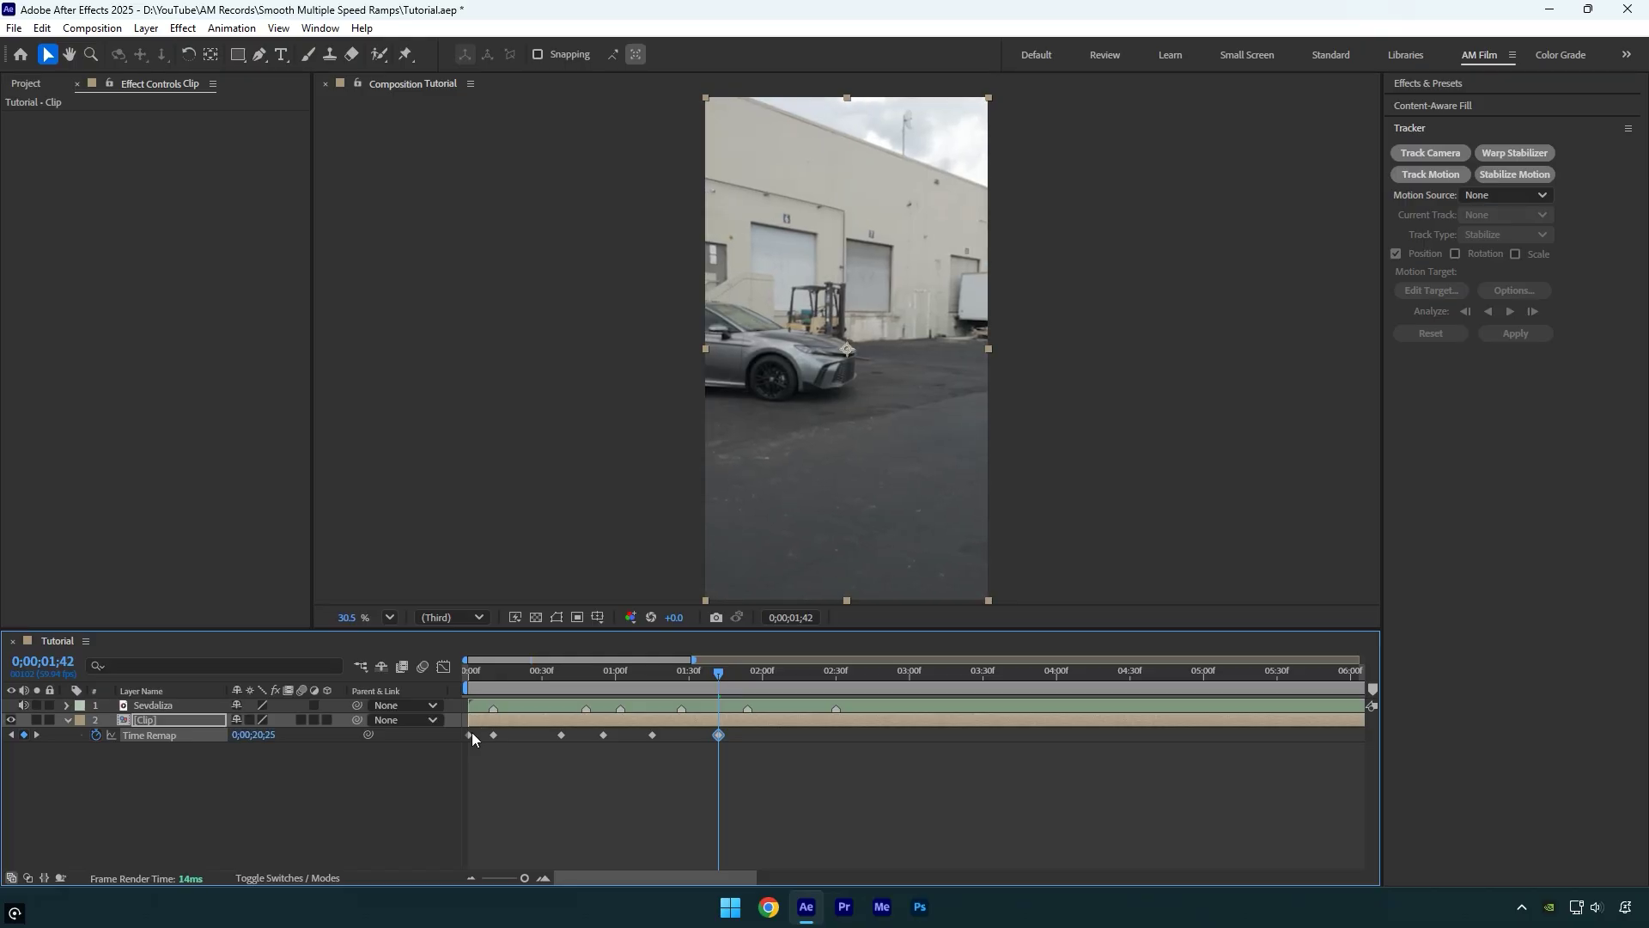
# - Add a time remap keyframe at 0;00;02;11 that runs the clip backward to about 10 seconds
pyautogui.moveTo(735, 670); pyautogui.dragTo(790, 673)
pyautogui.moveTo(268, 735); pyautogui.dragTo(102, 742)
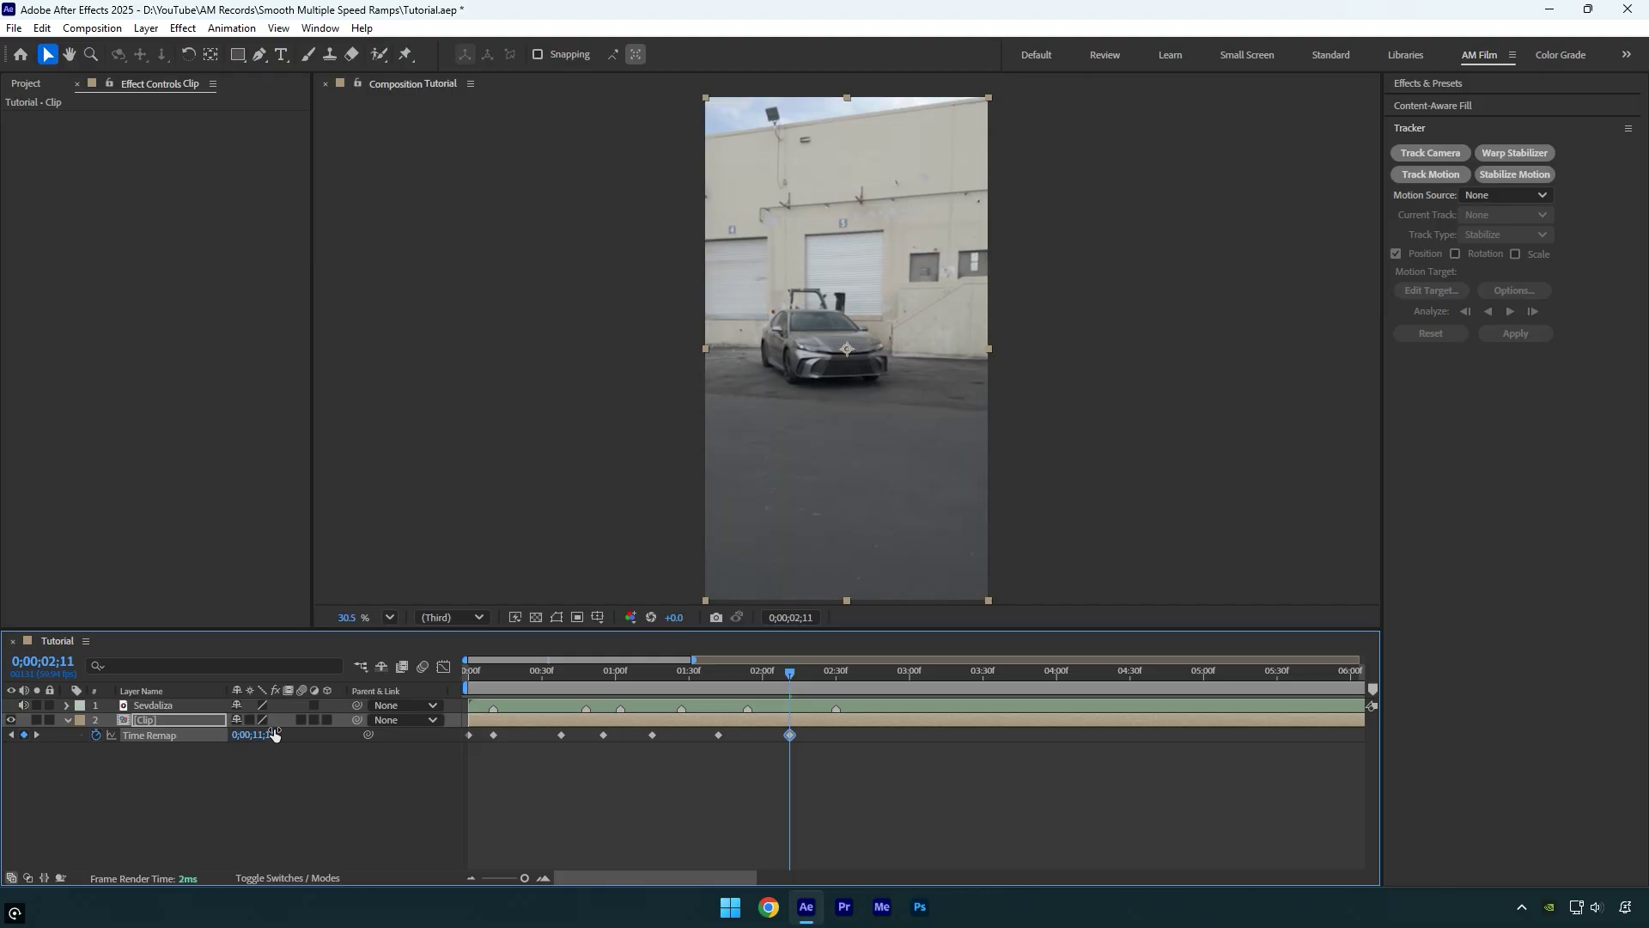
pyautogui.moveTo(275, 735); pyautogui.dragTo(241, 735)
# - Add a time remap keyframe of 0;00;20;19 at the 0;00;02;30 marker and trim the Clip layer's end there
pyautogui.press('k')
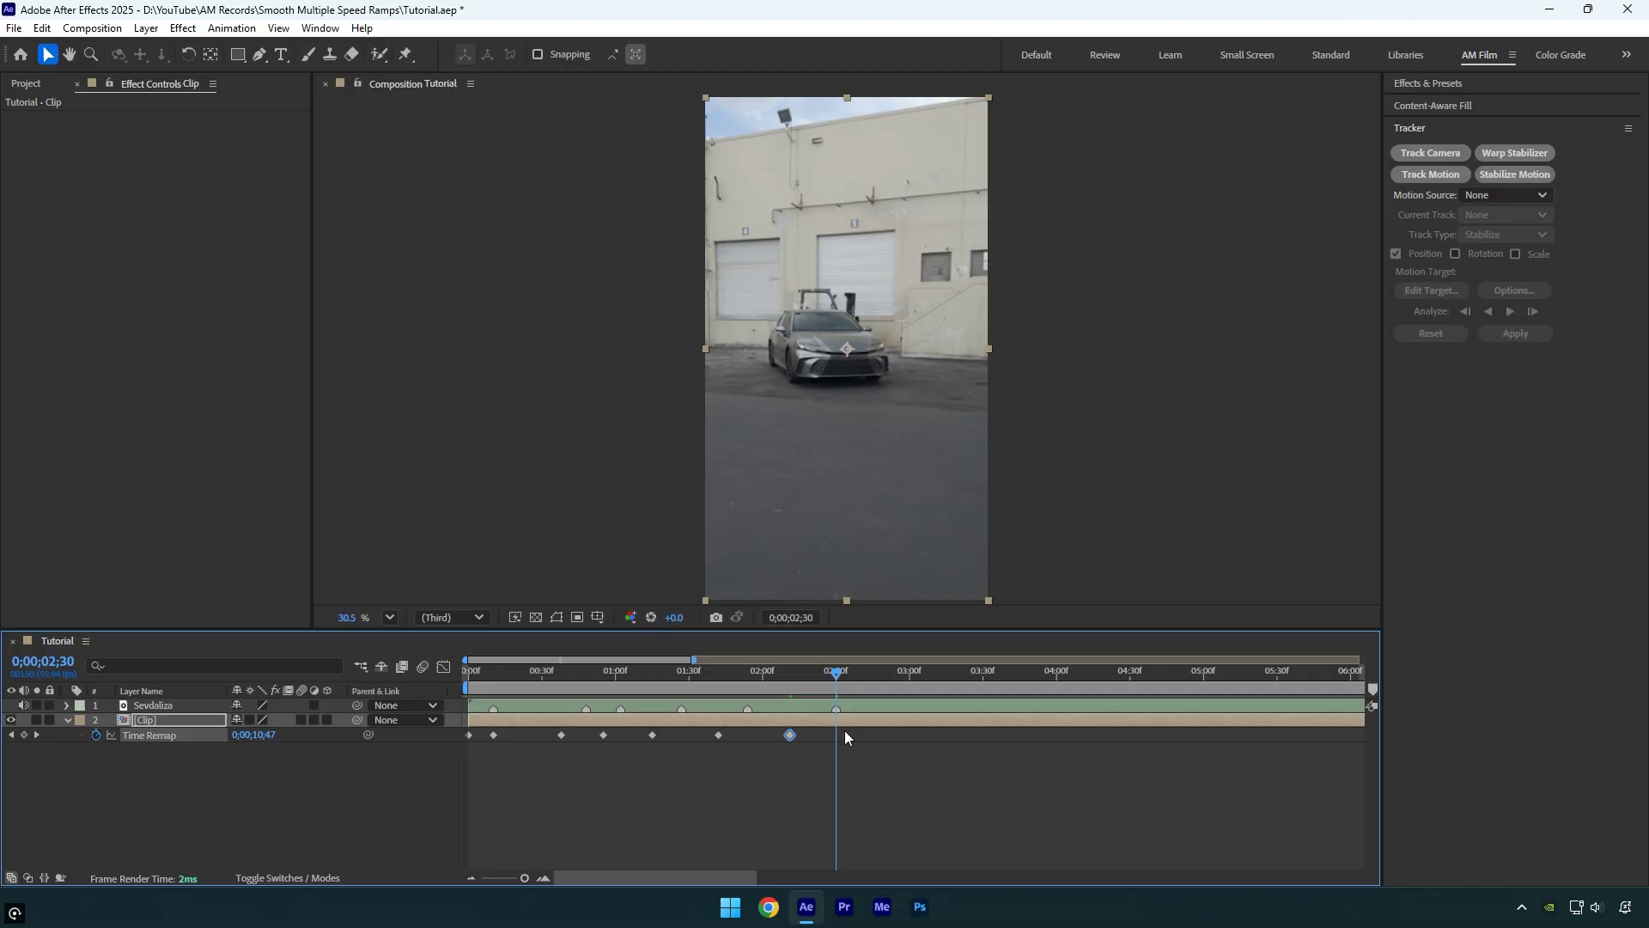
pyautogui.moveTo(256, 735); pyautogui.dragTo(751, 701)
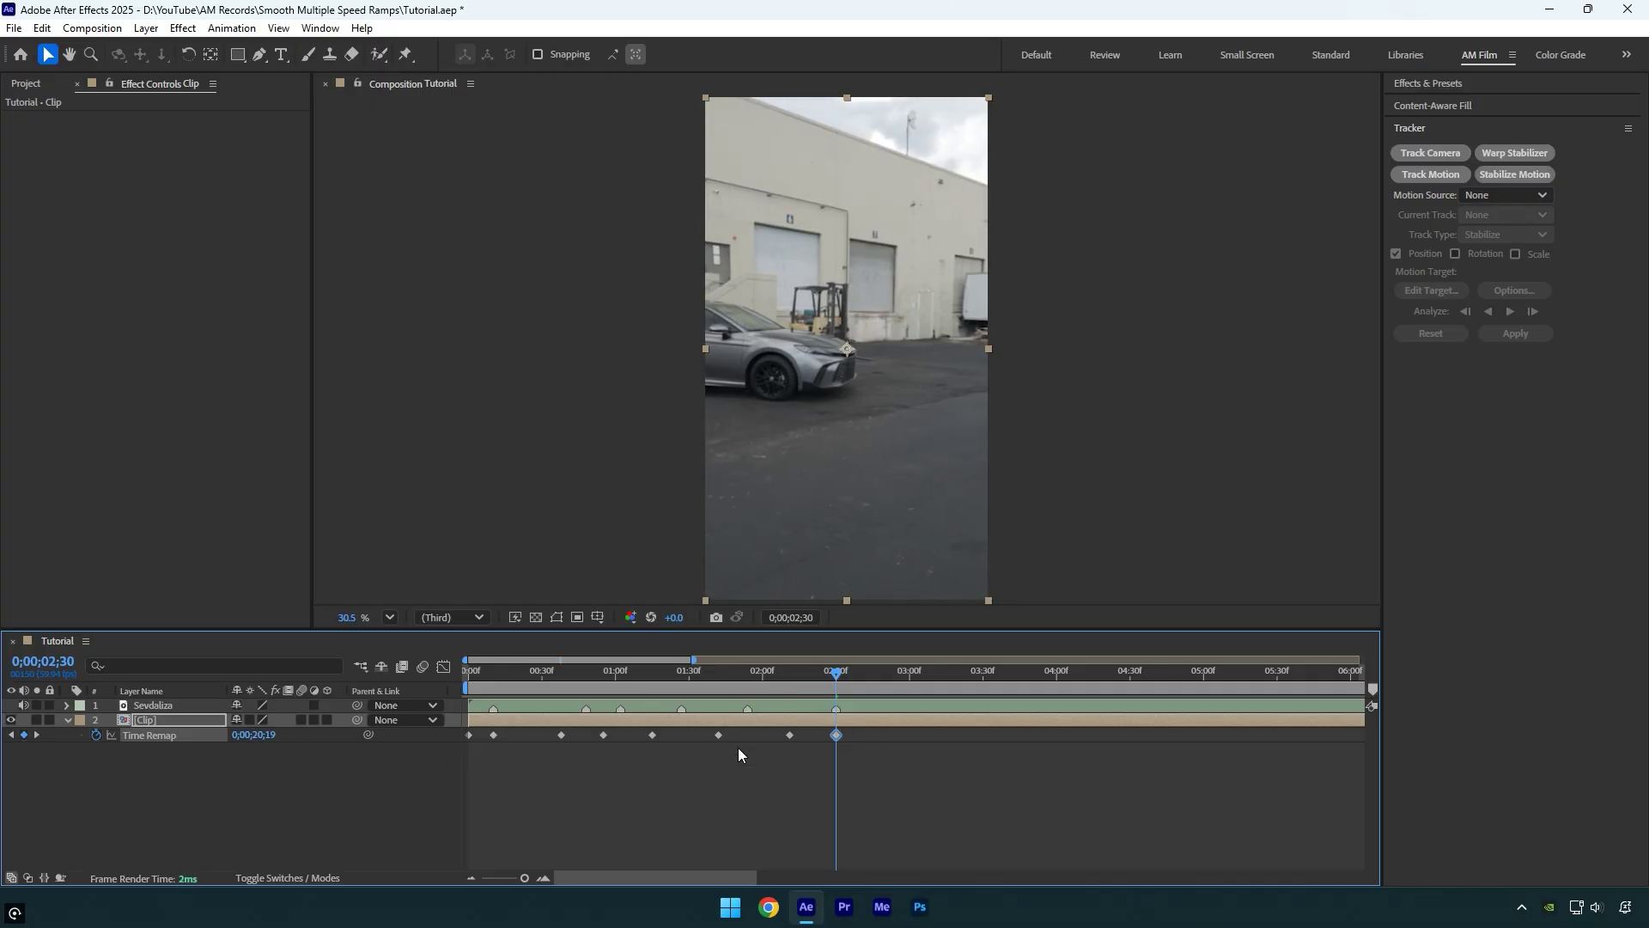
pyautogui.hotkey('alt', ']')
pyautogui.click(939, 770)
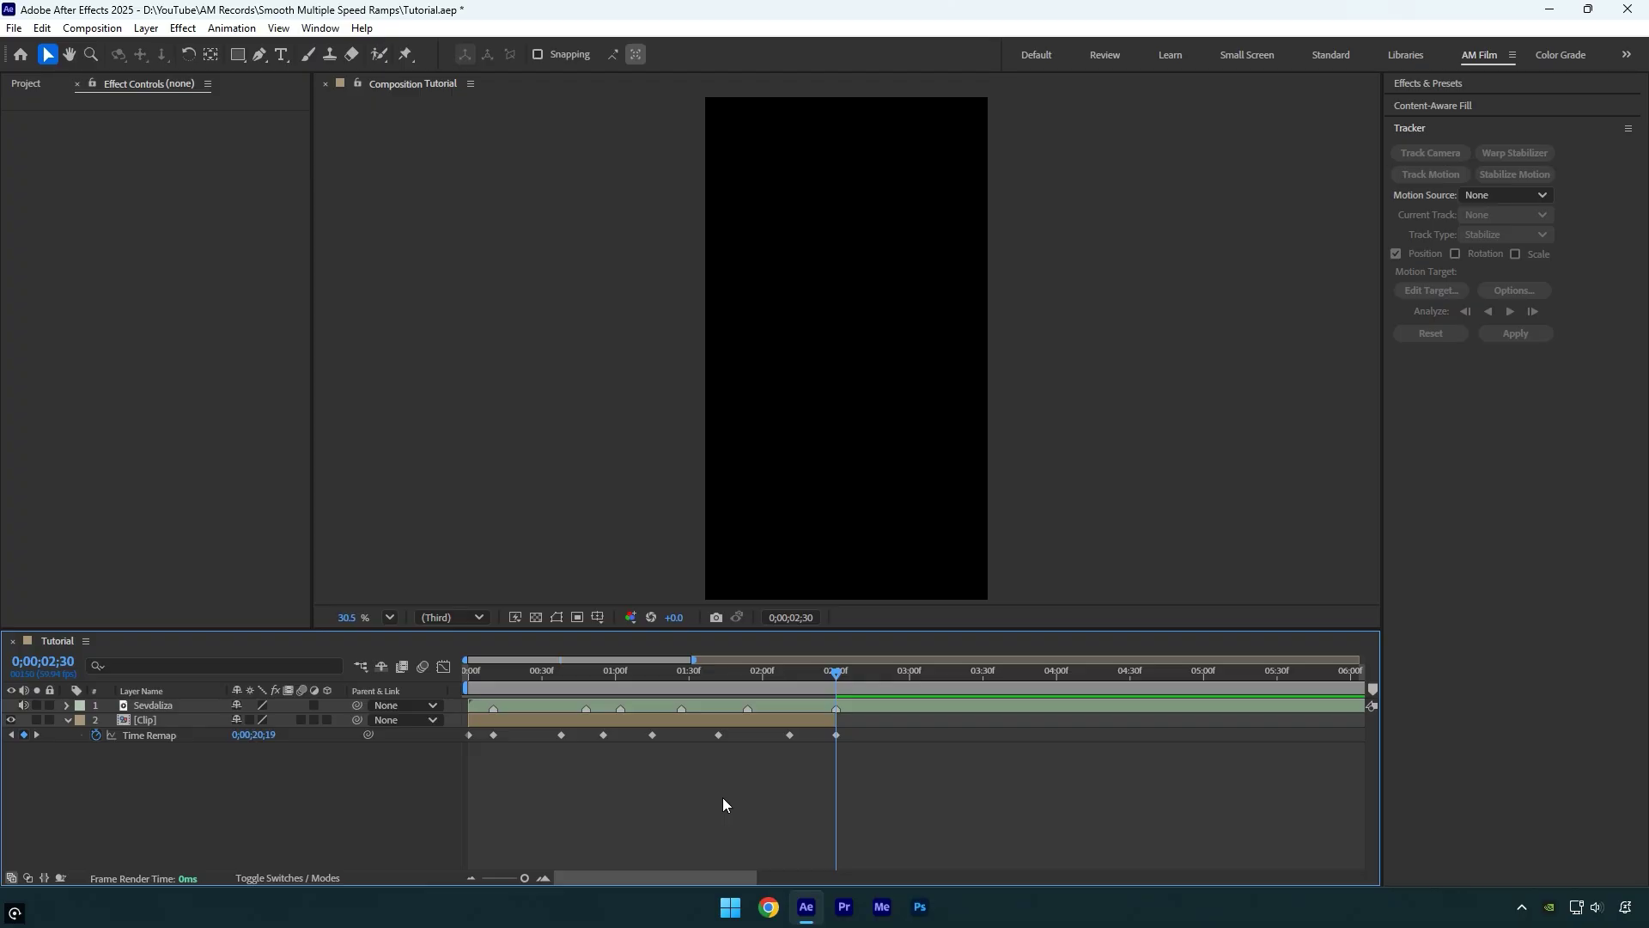
# - Apply Easy Ease to all time remap keyframes and show their value graph in the Graph Editor
pyautogui.moveTo(900, 768); pyautogui.dragTo(463, 726)
pyautogui.press('F9')
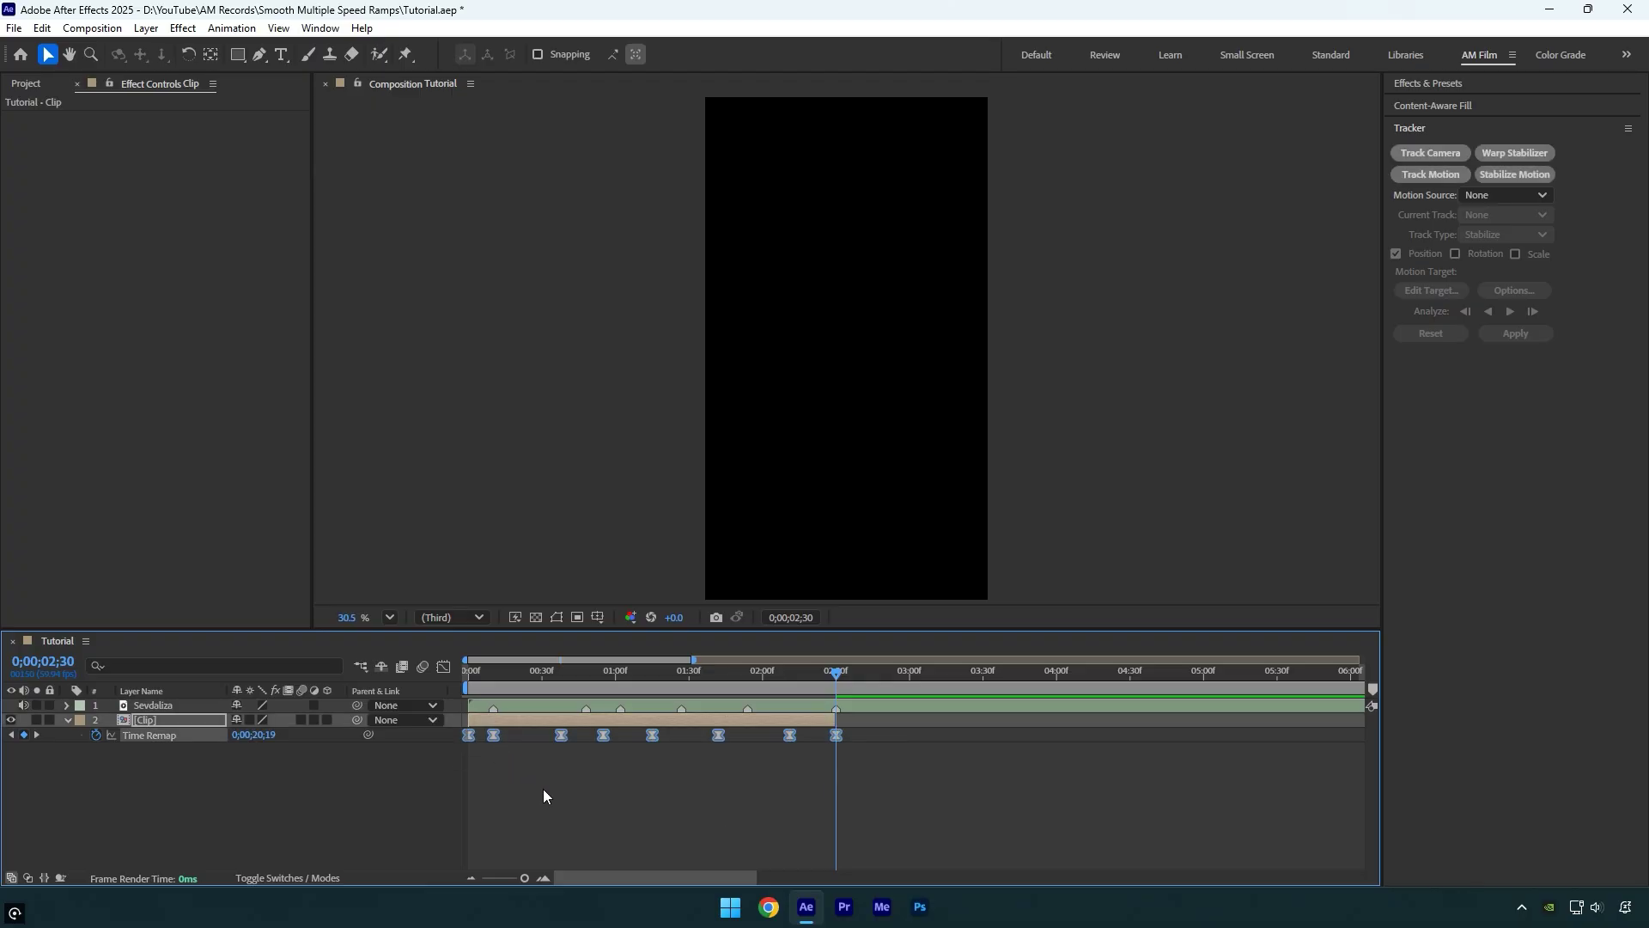
pyautogui.click(442, 667)
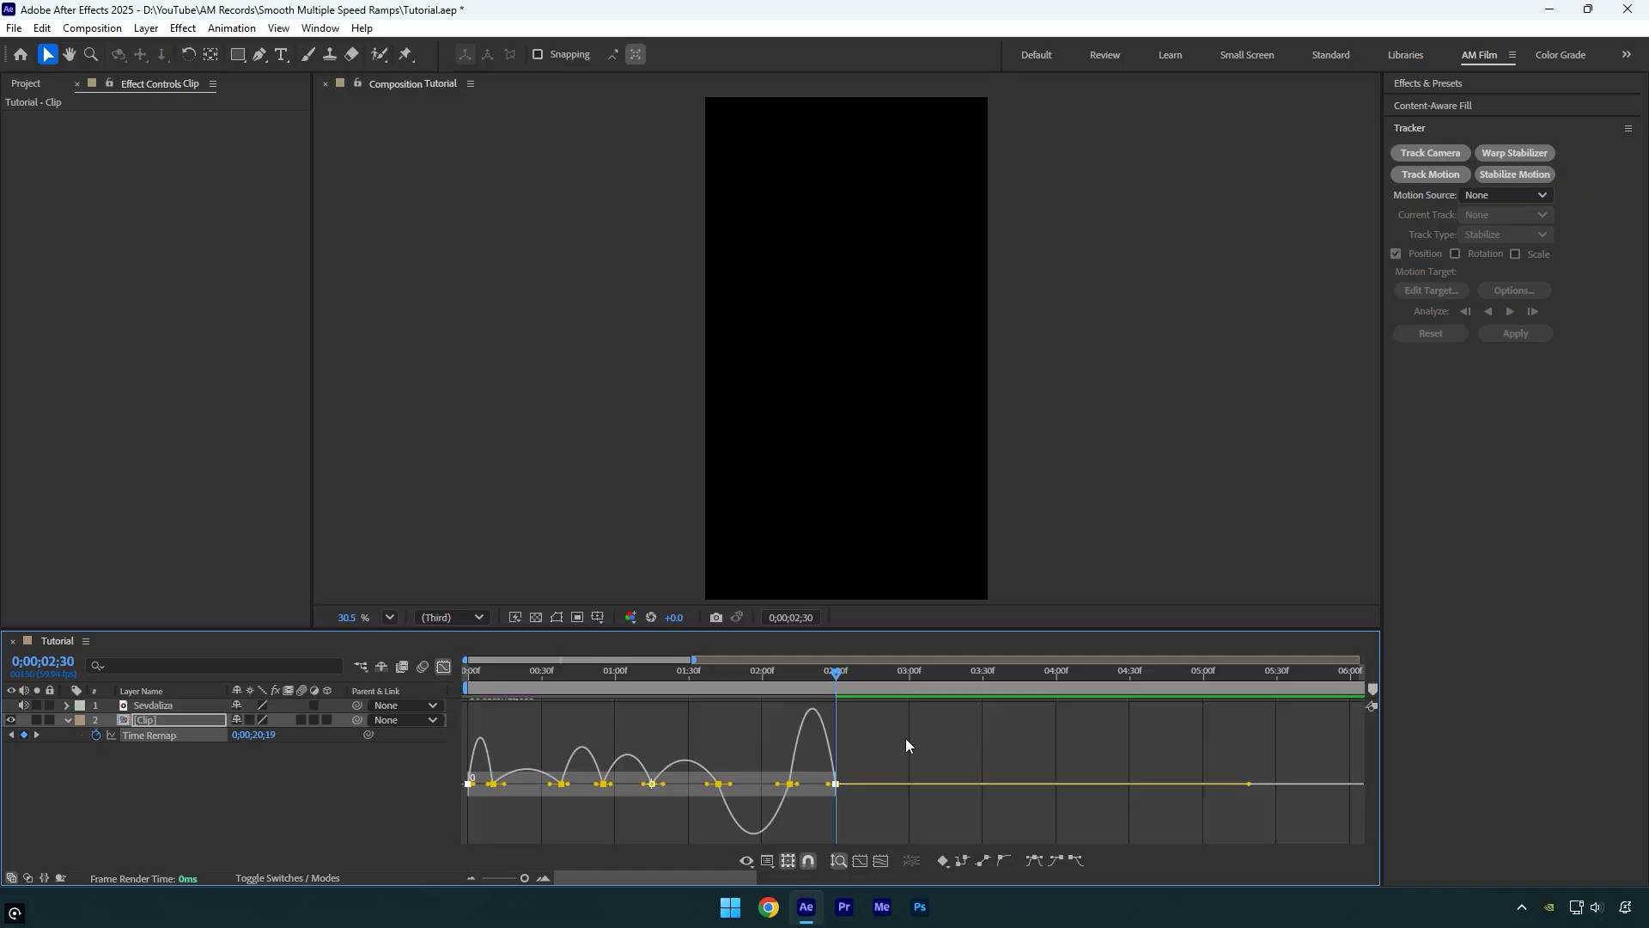
pyautogui.rightClick(906, 738)
pyautogui.click(1002, 567)
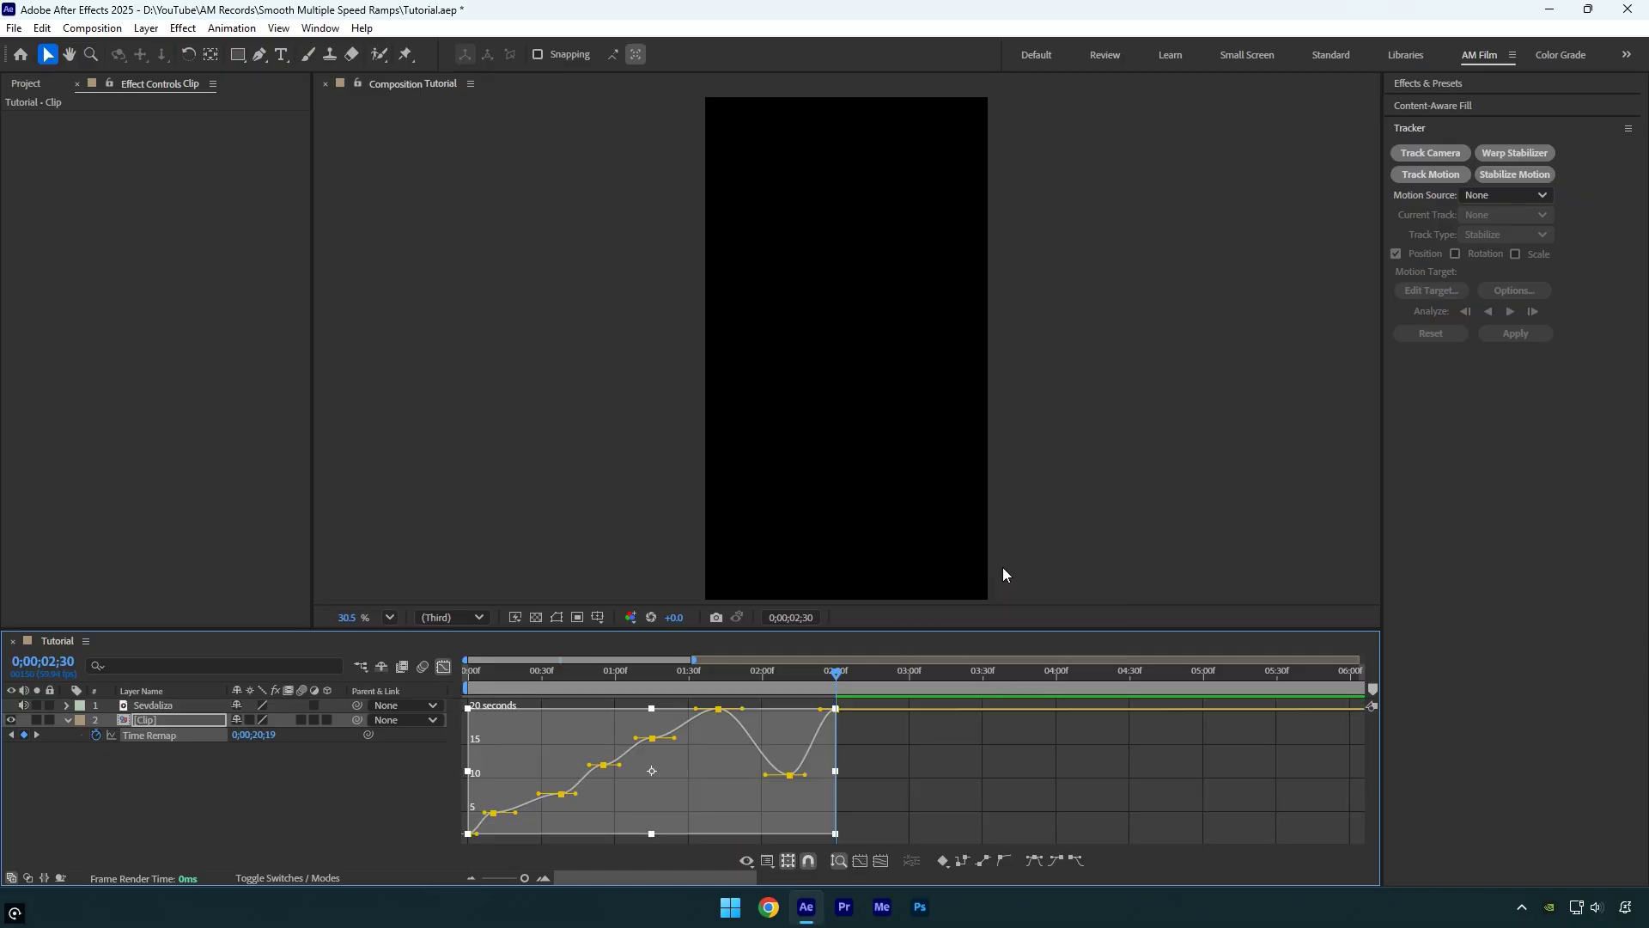
# - Steepen the curve into the last keyframe and lengthen the easing handles around the 0;00;02;11 and 0;00;01;42 keyframes
pyautogui.click(544, 880)
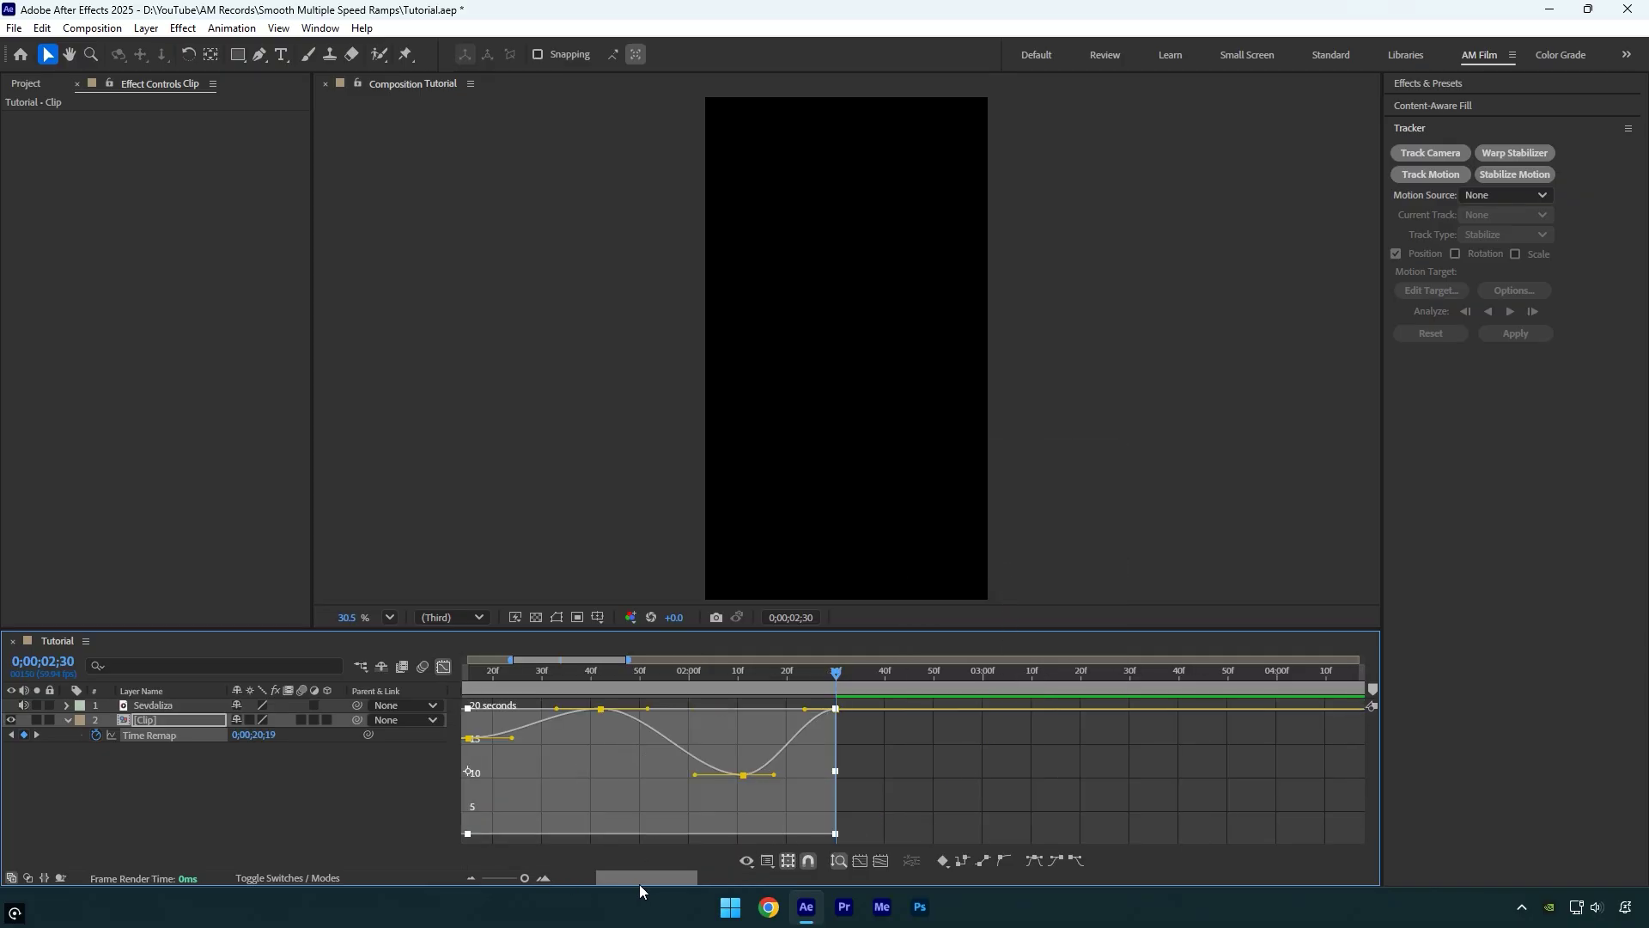
pyautogui.moveTo(646, 882); pyautogui.dragTo(642, 881)
pyautogui.moveTo(932, 724); pyautogui.dragTo(879, 767)
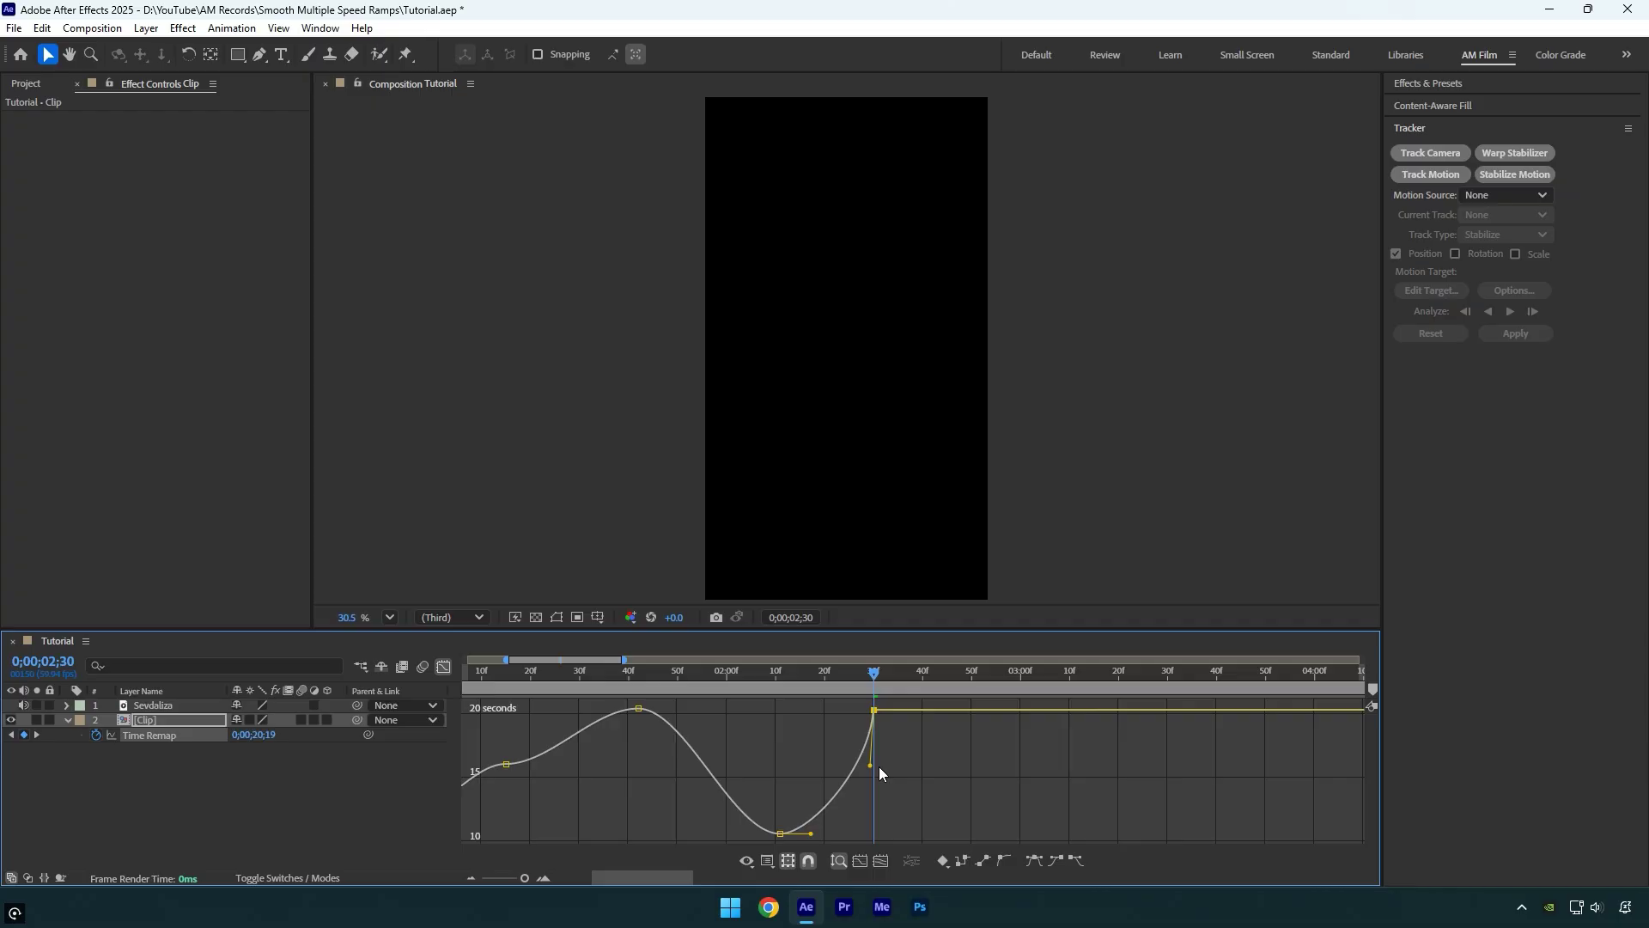
pyautogui.moveTo(811, 833); pyautogui.dragTo(843, 833)
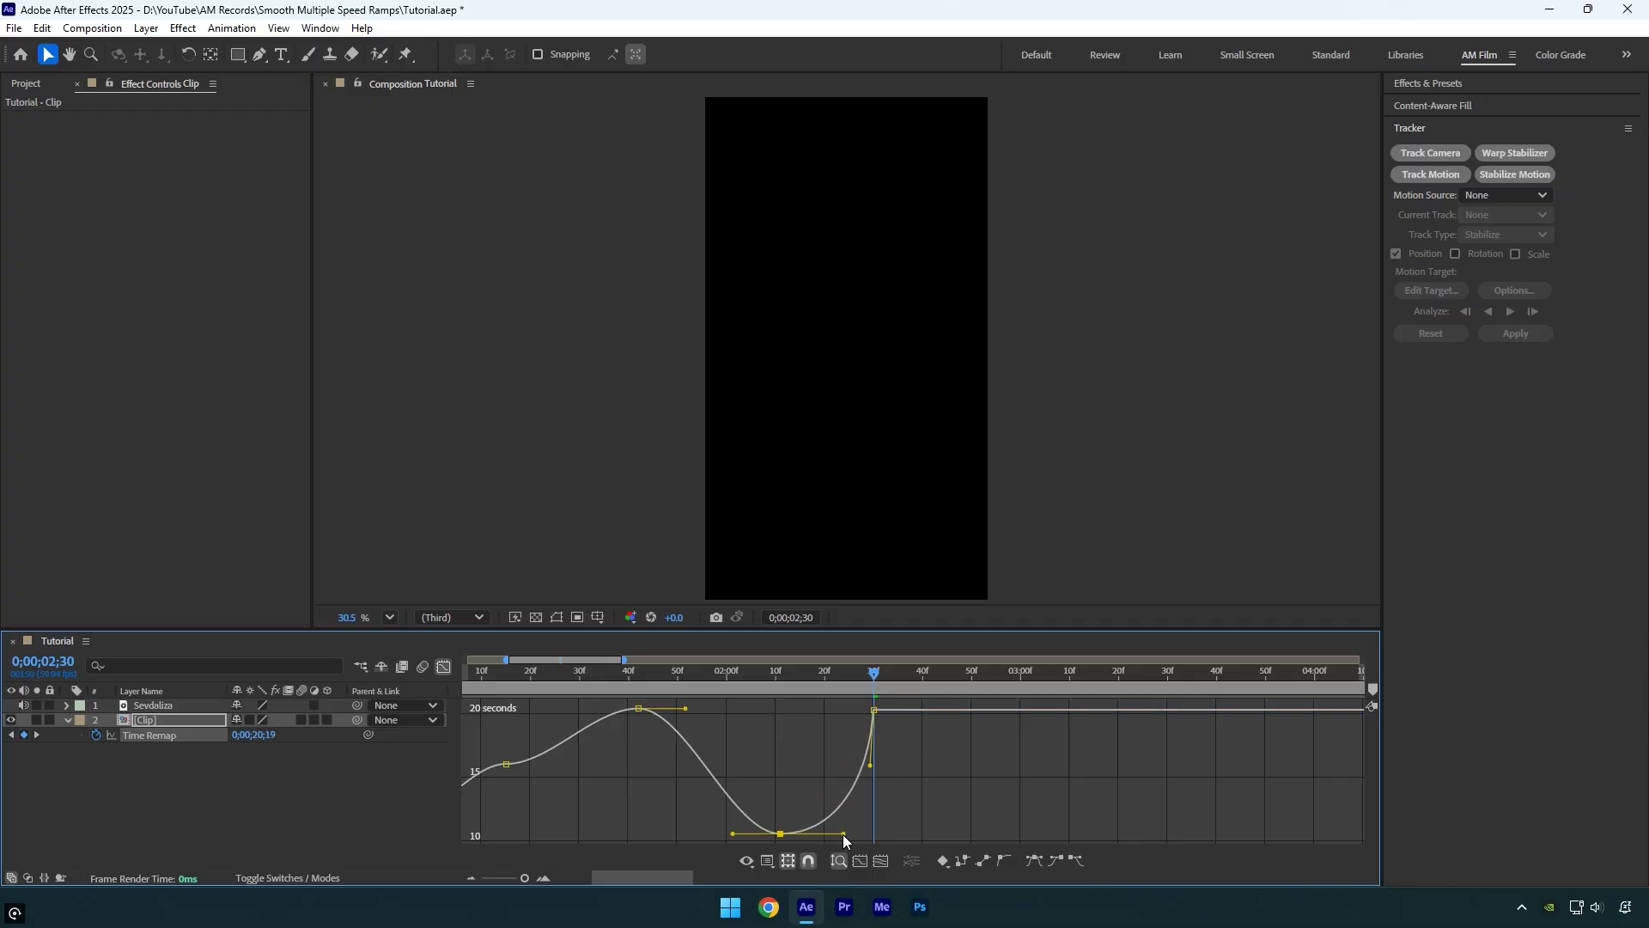
pyautogui.moveTo(732, 833); pyautogui.dragTo(642, 876)
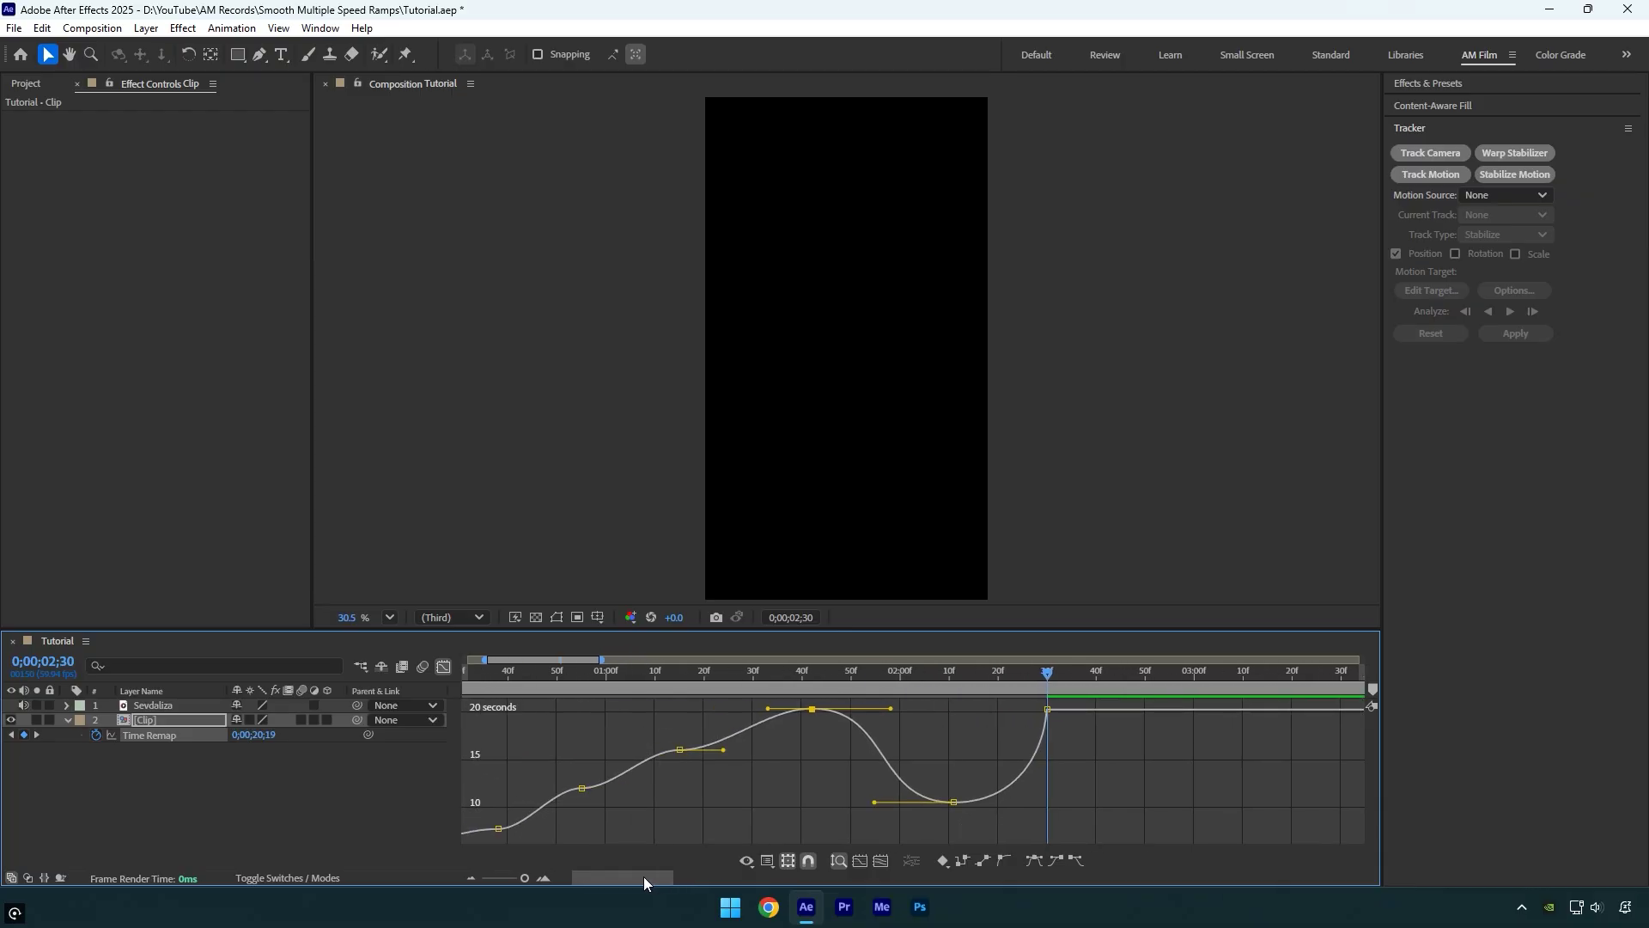
pyautogui.moveTo(767, 710); pyautogui.dragTo(749, 709)
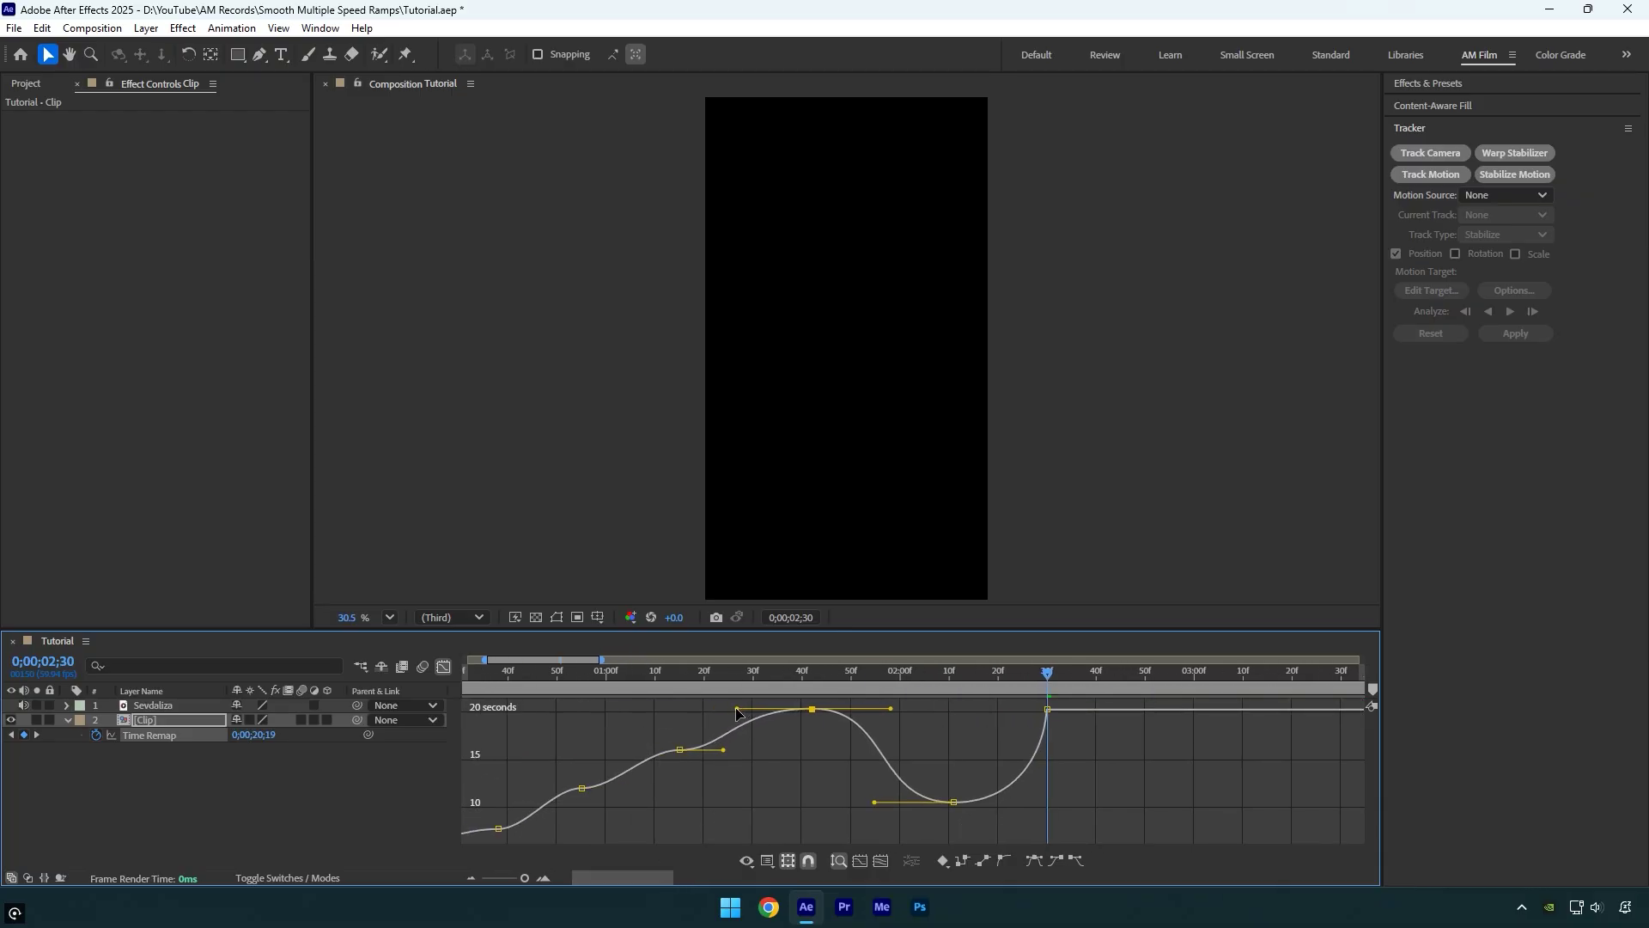
# - Lengthen the easing handles on the earlier keyframes, steepen the curve out of the first one, and preview the speed ramps
pyautogui.moveTo(658, 875); pyautogui.dragTo(584, 870)
pyautogui.click(857, 768)
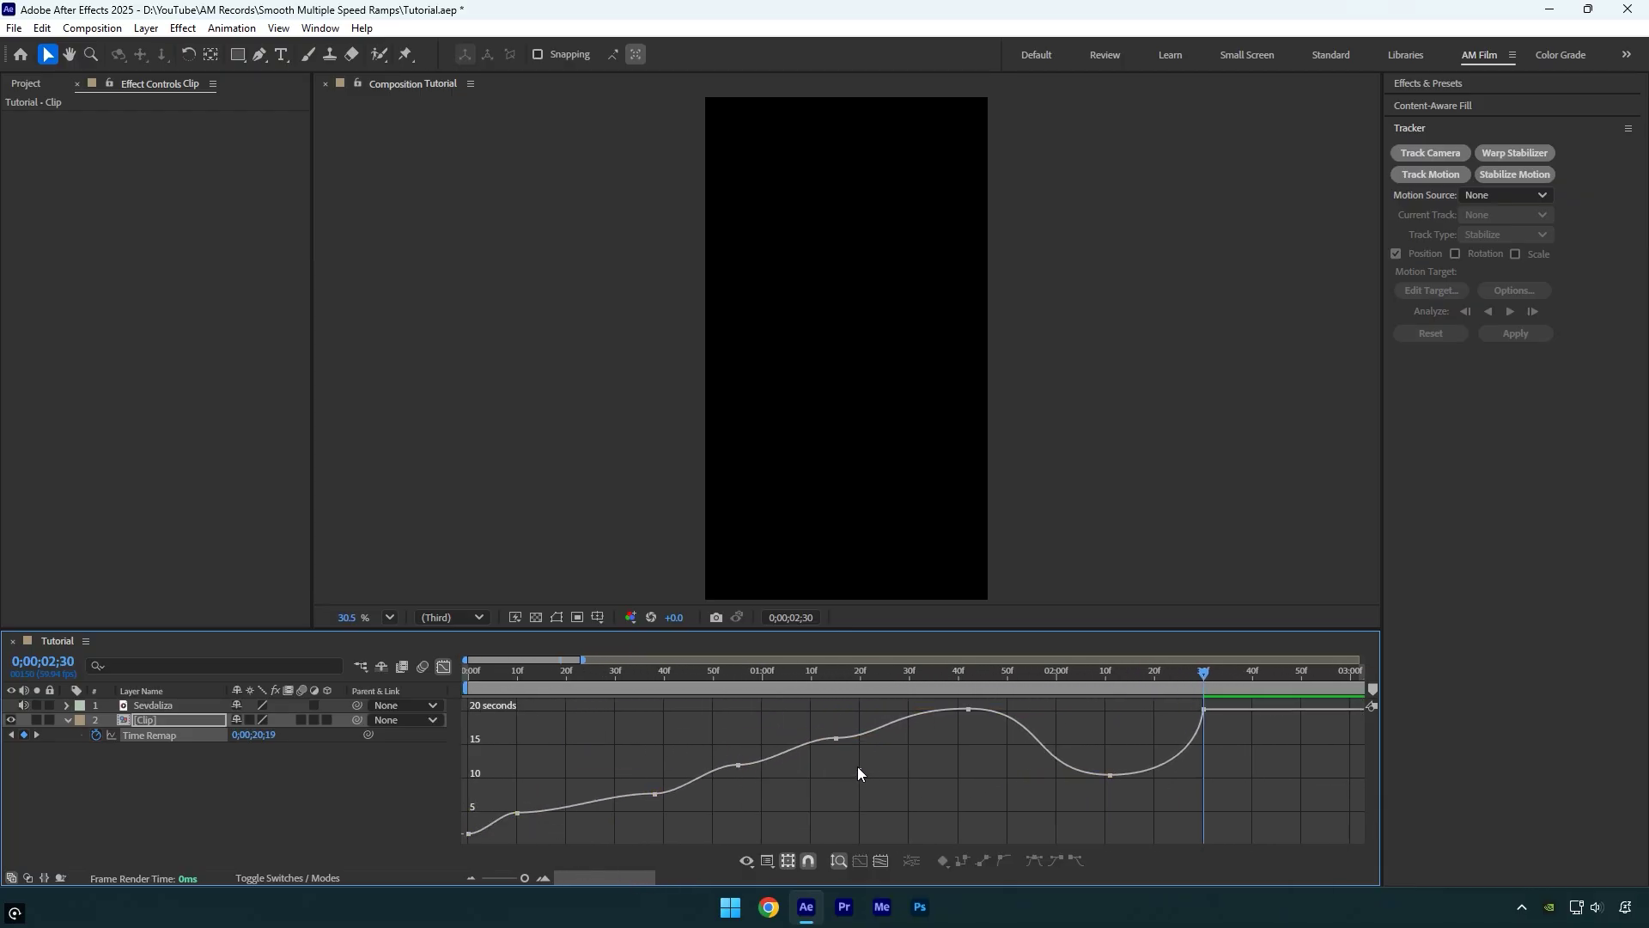
pyautogui.click(837, 739)
pyautogui.moveTo(880, 739); pyautogui.dragTo(897, 739)
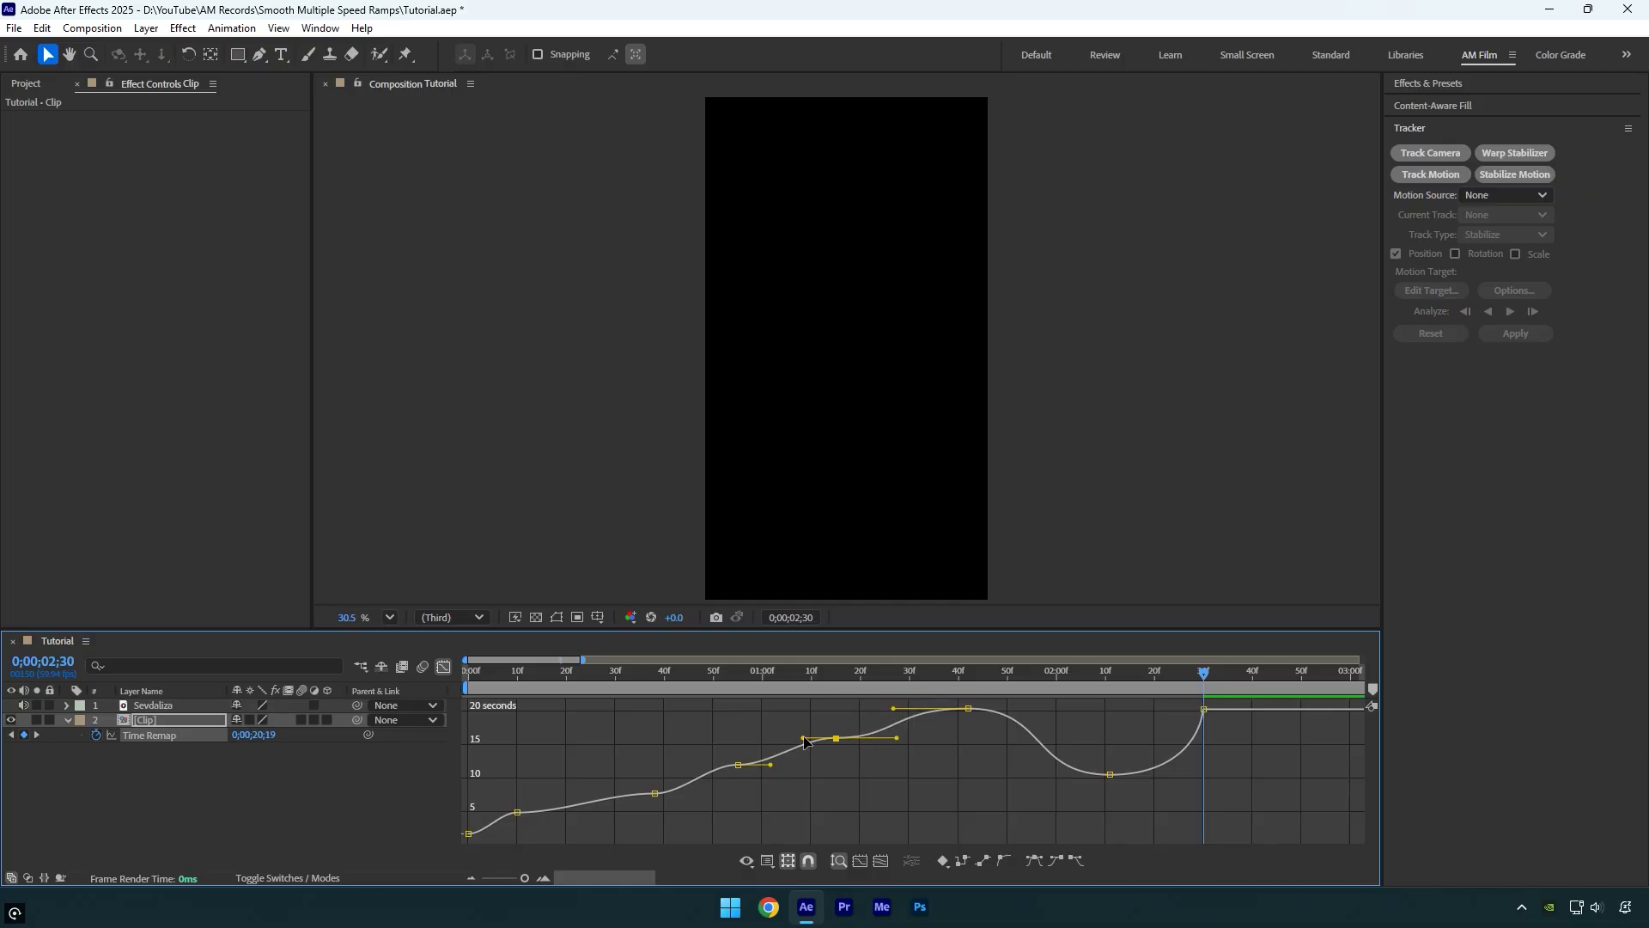
pyautogui.moveTo(770, 765); pyautogui.dragTo(475, 830)
pyautogui.press('Home')
pyautogui.press('space')
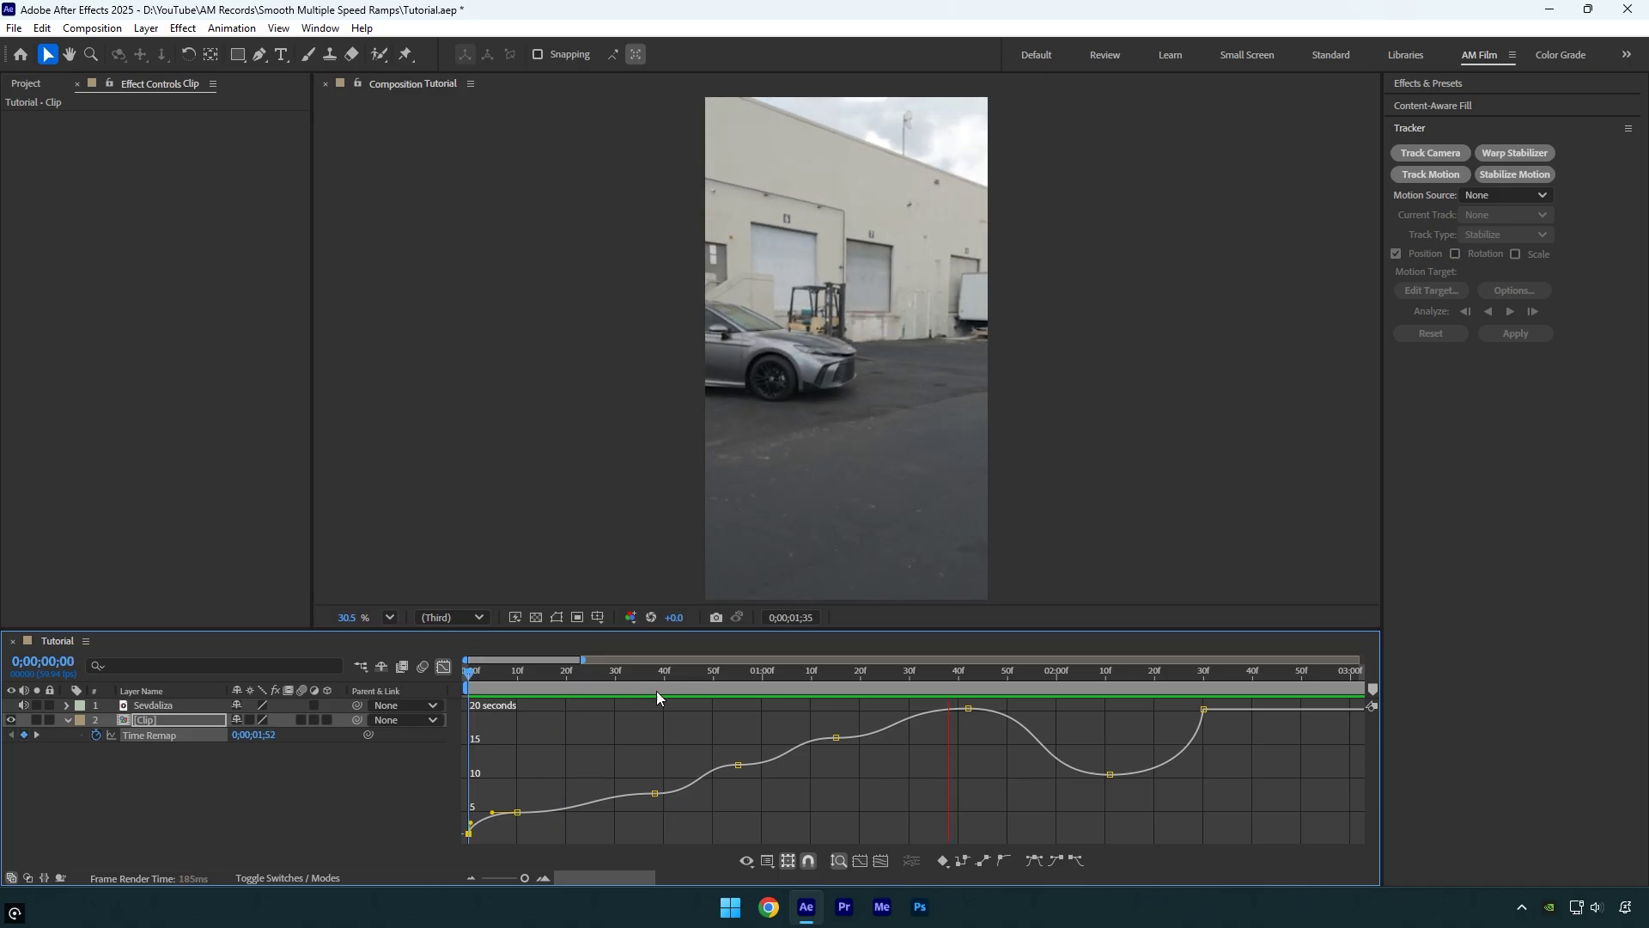
# - Refine the easing handles around the 0;00;00;55 and 0;00;01;15 keyframes and replay the clip from the start
pyautogui.click(646, 677)
pyautogui.moveTo(647, 678); pyautogui.dragTo(625, 679)
pyautogui.moveTo(601, 754); pyautogui.dragTo(782, 738)
pyautogui.moveTo(896, 738); pyautogui.dragTo(878, 739)
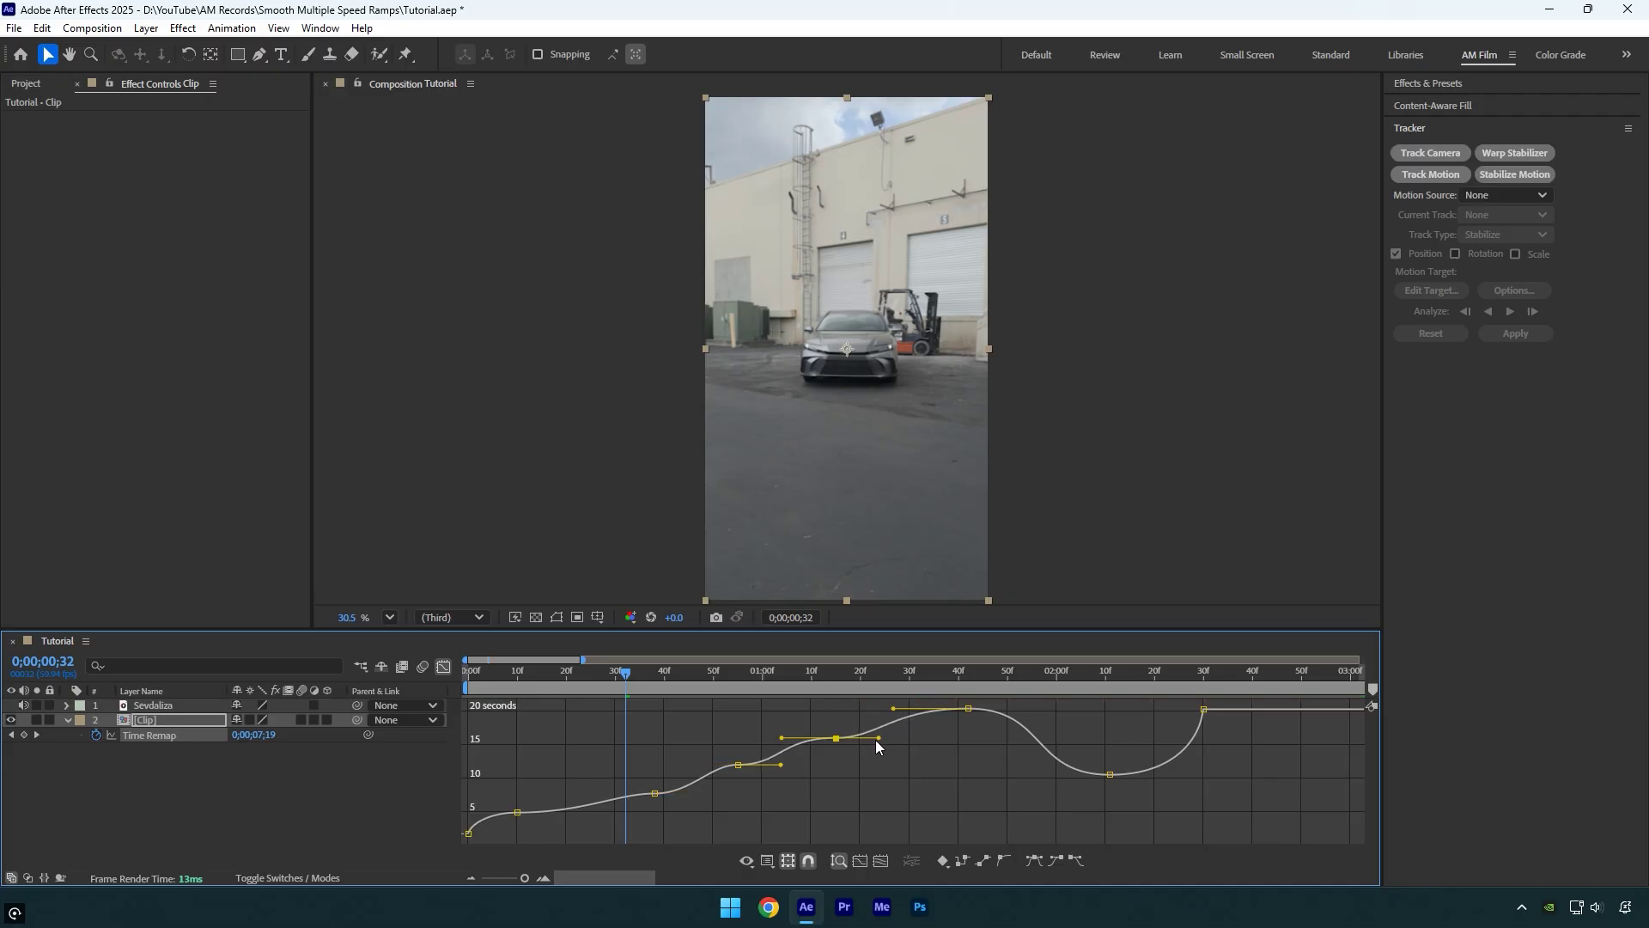
pyautogui.press('Home')
pyautogui.press('space')
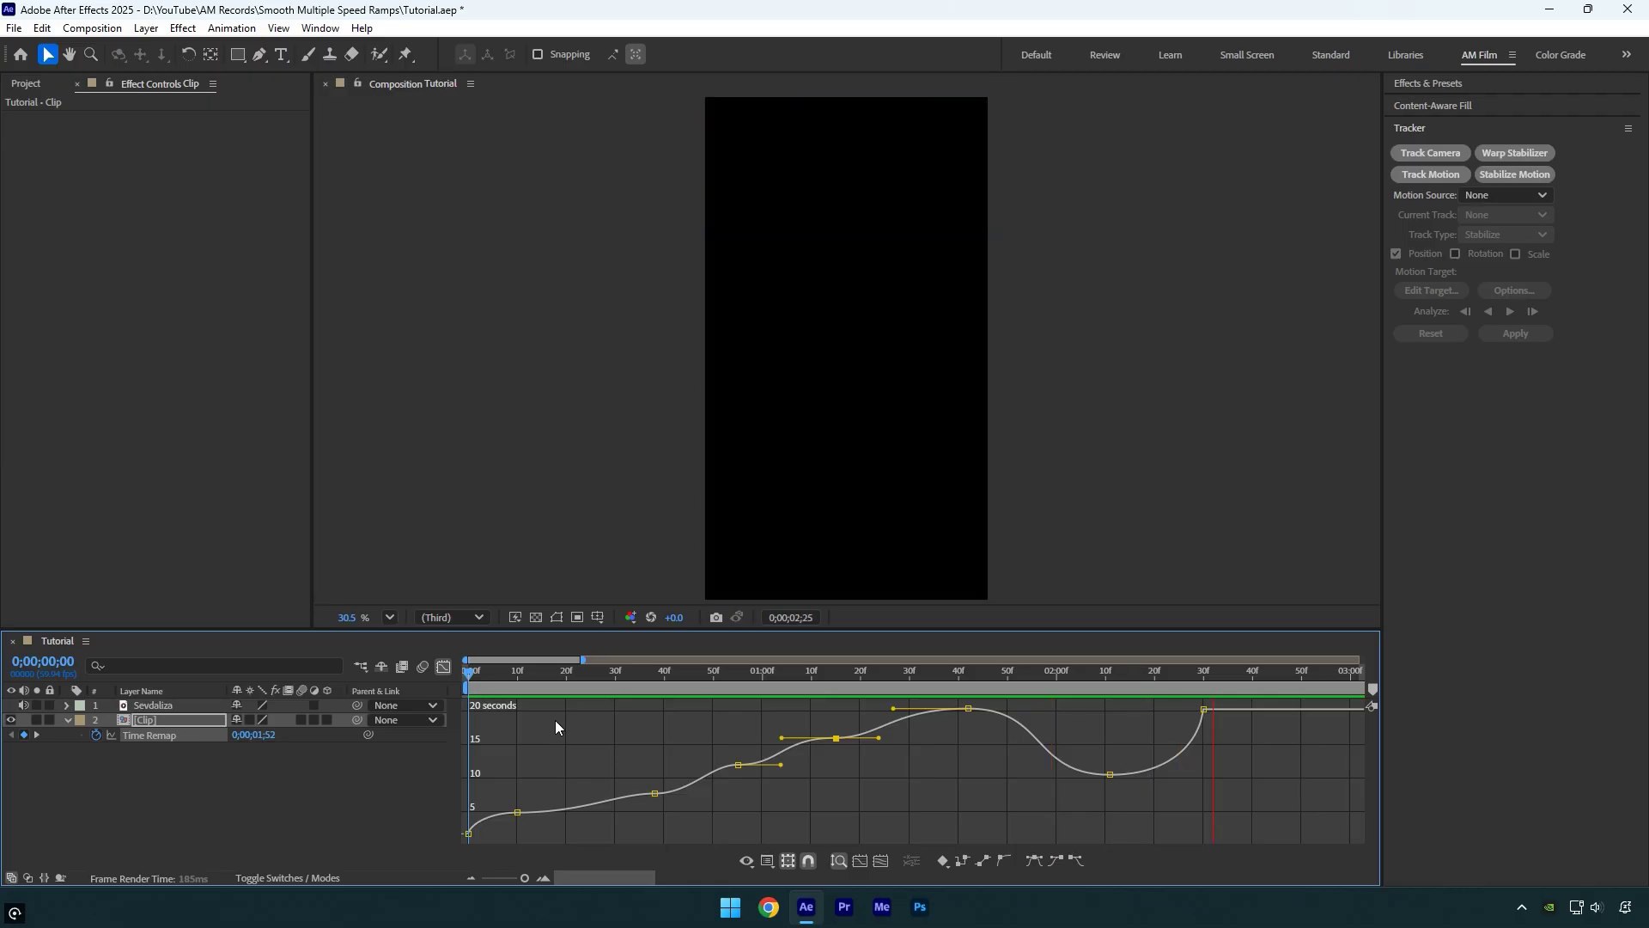
# - Shorten the handles between the 0;00;01;42 and 0;00;02;11 keyframes and adjust the curve into the last keyframe, checking the result
pyautogui.click(890, 671)
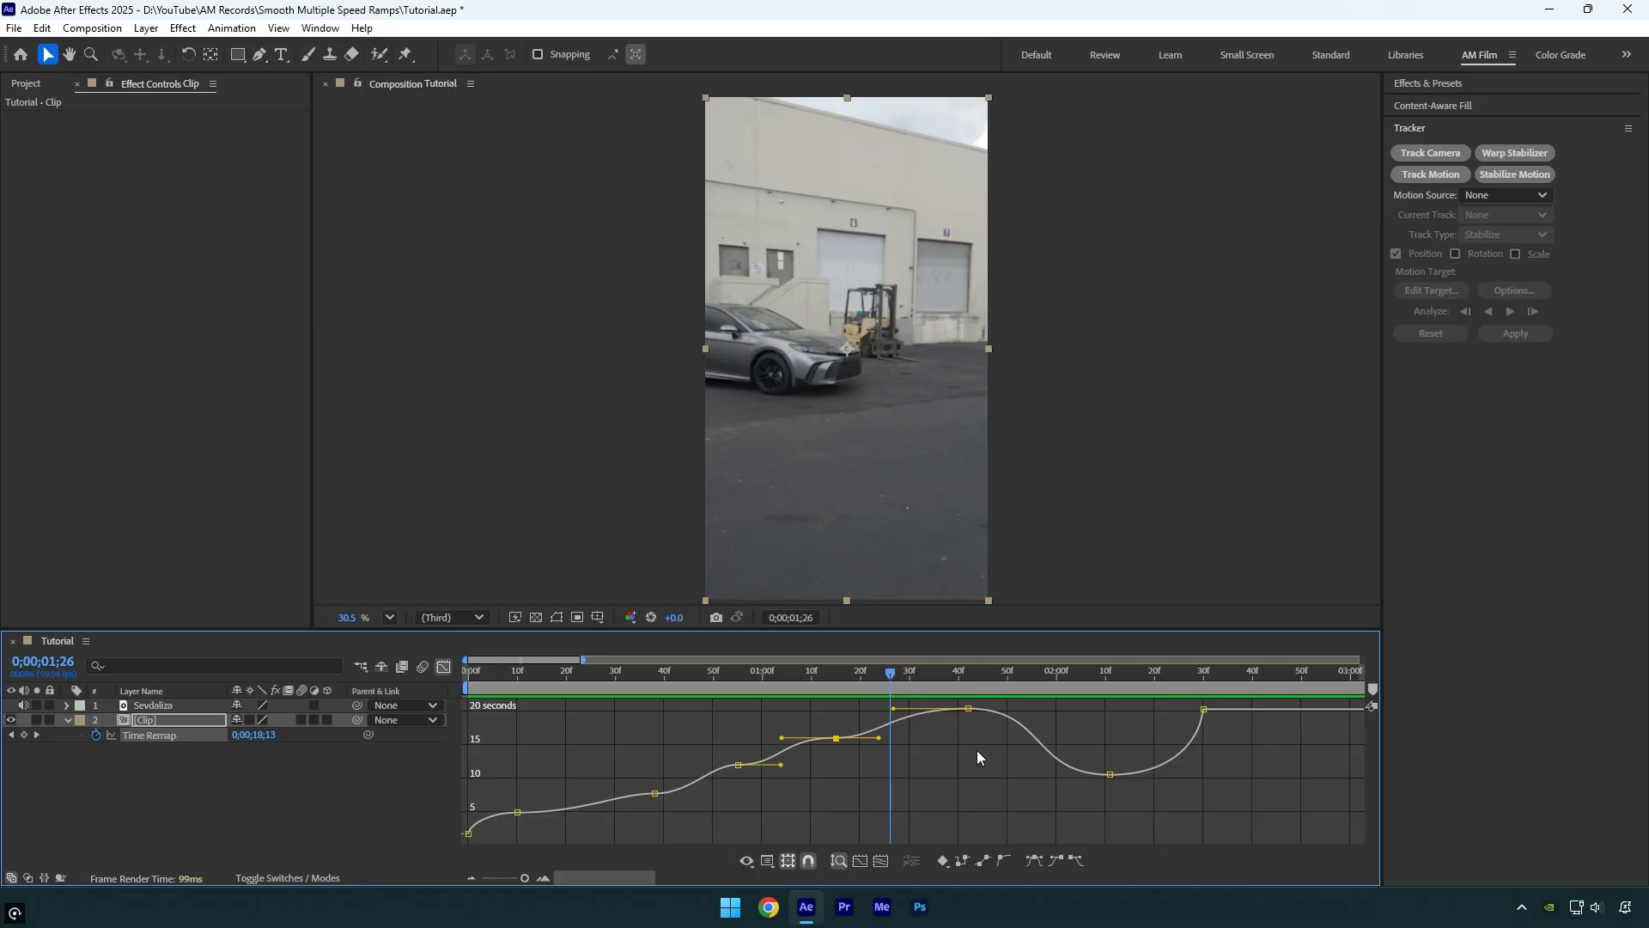
pyautogui.click(969, 709)
pyautogui.moveTo(1047, 710); pyautogui.dragTo(1029, 708)
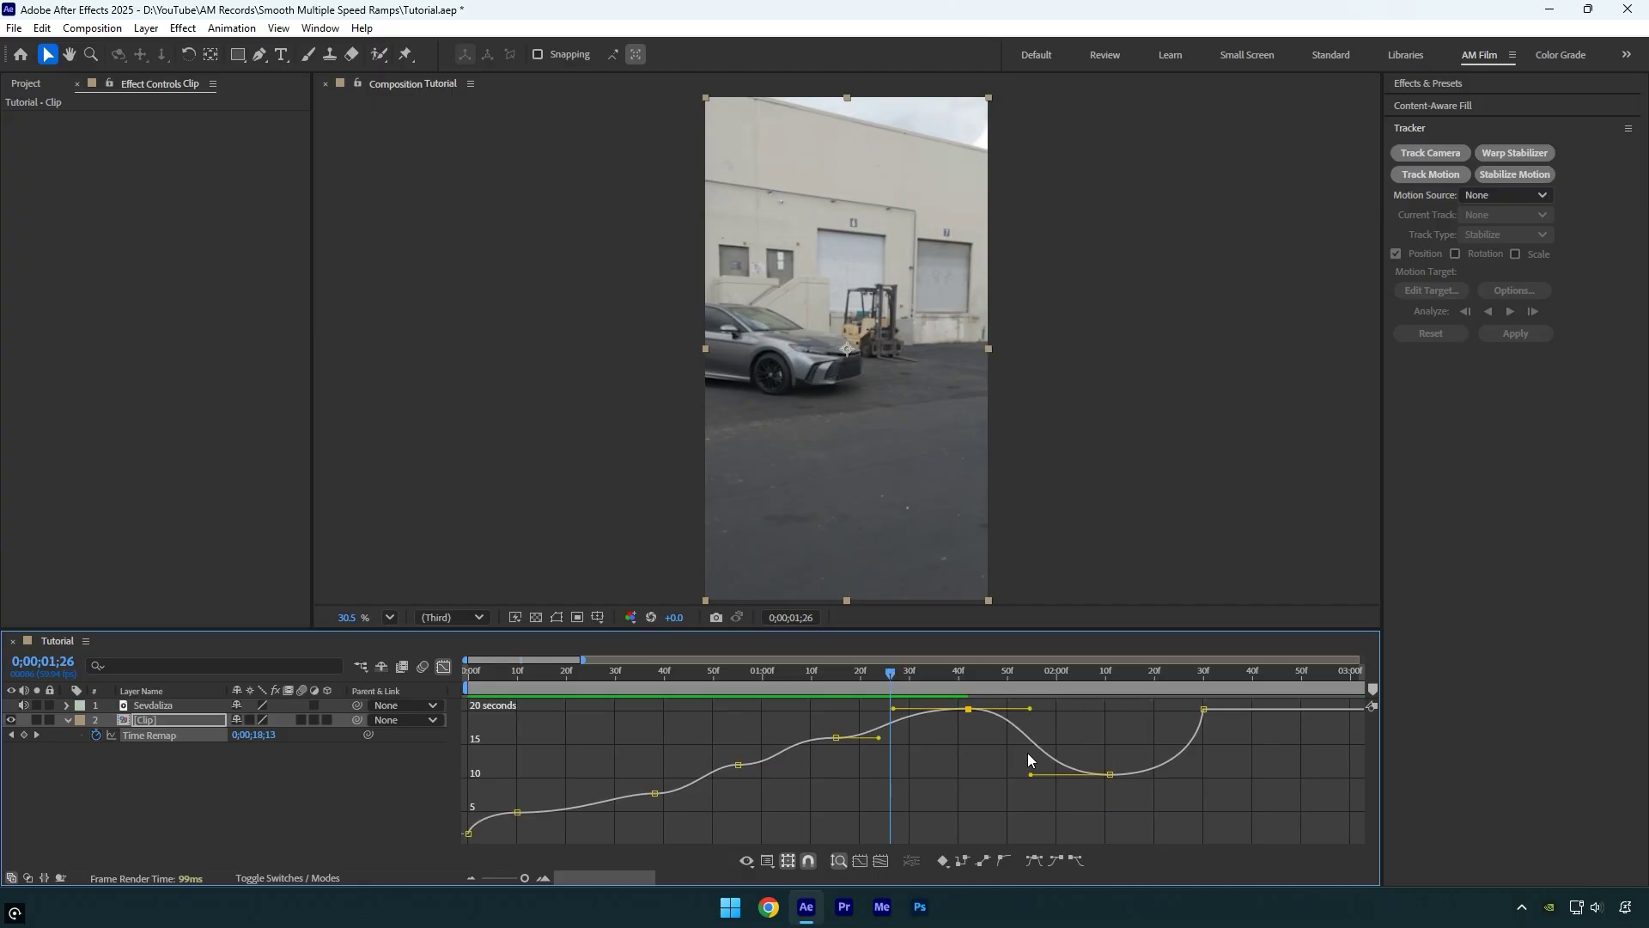
pyautogui.moveTo(1031, 774); pyautogui.dragTo(1043, 770)
pyautogui.moveTo(1176, 774); pyautogui.dragTo(1201, 755)
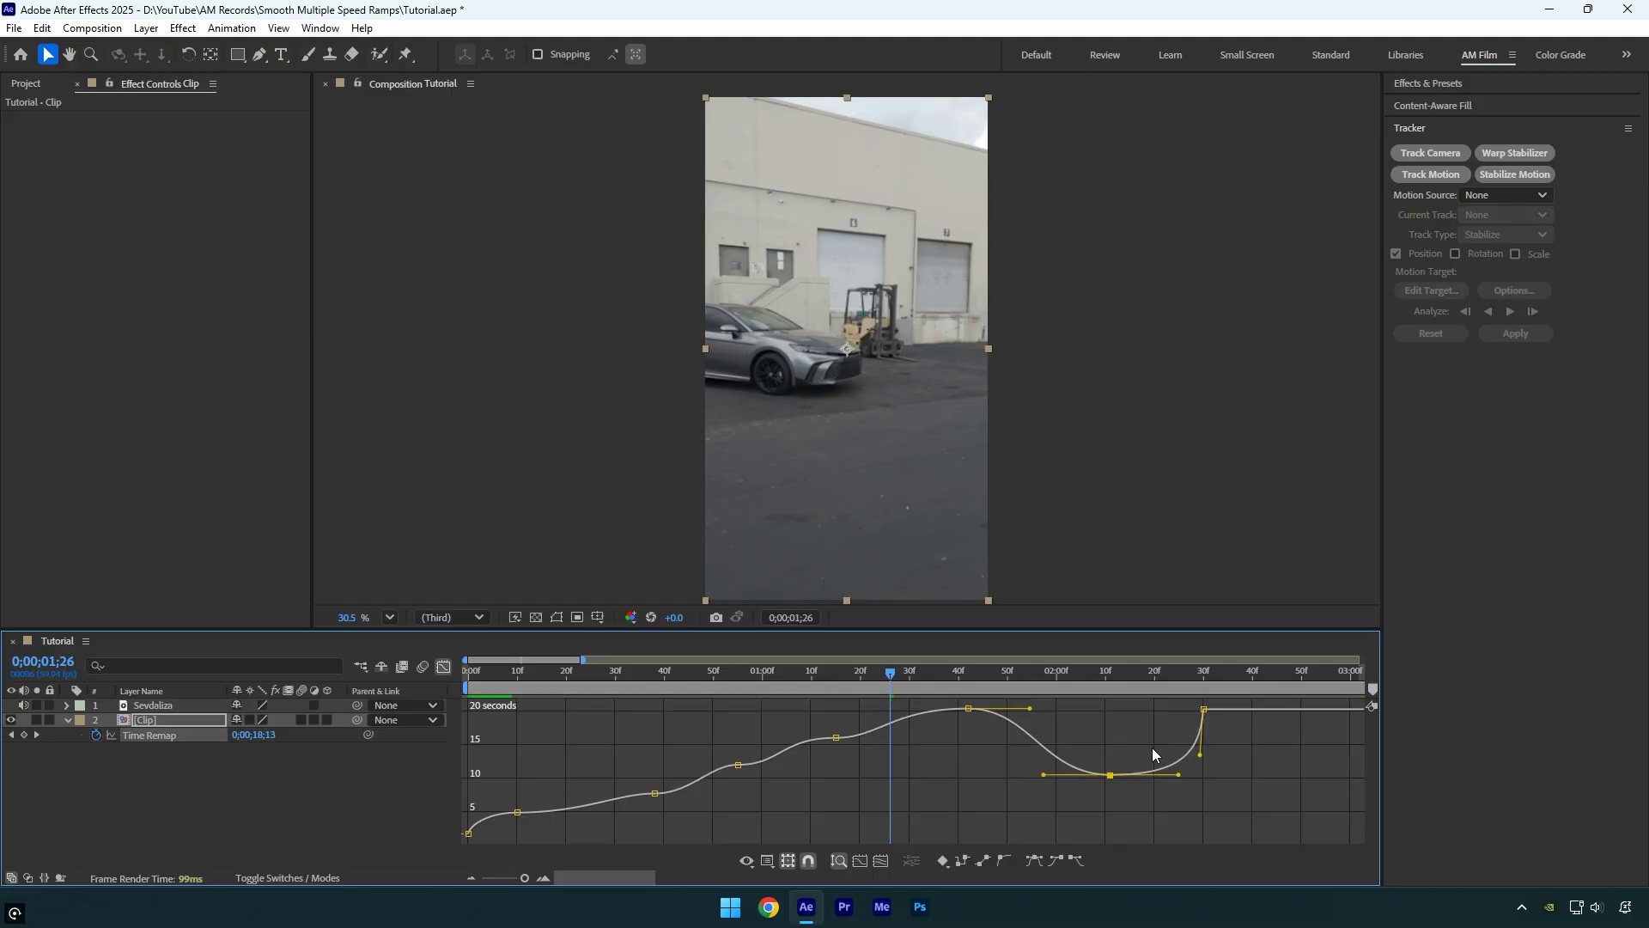
pyautogui.moveTo(812, 677); pyautogui.dragTo(768, 683)
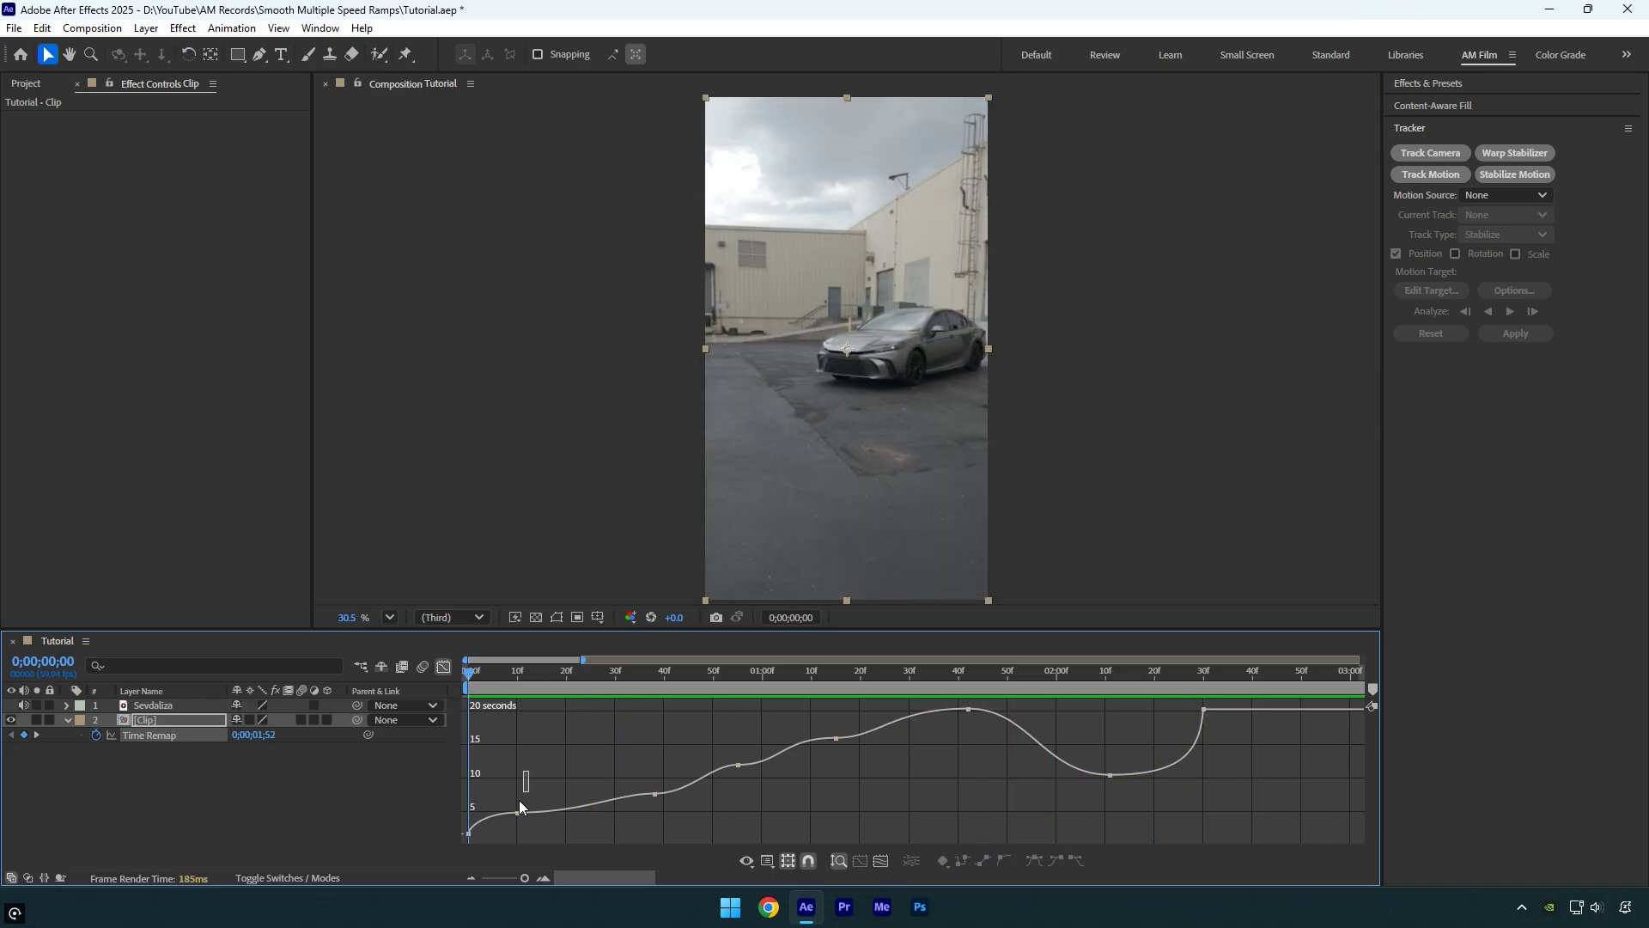
# - Angle the handles of the 0;00;00;10 keyframe upward, lengthen the incoming handle at 0;00;00;38, and preview the ramps
pyautogui.moveTo(491, 813); pyautogui.dragTo(566, 811)
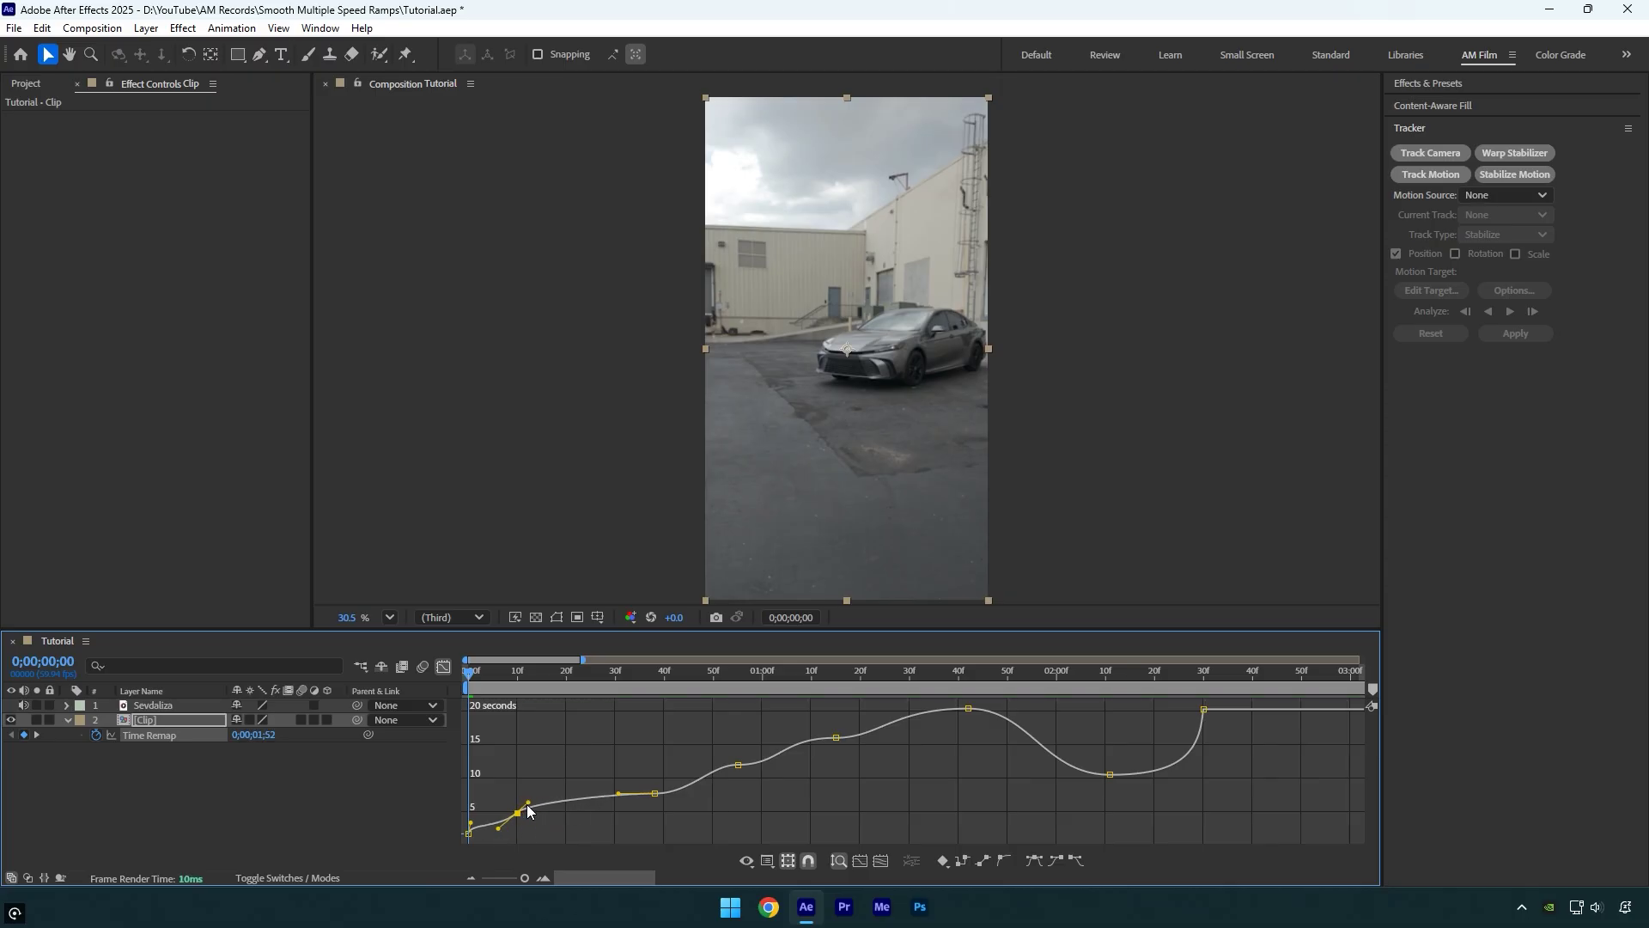
pyautogui.click(655, 793)
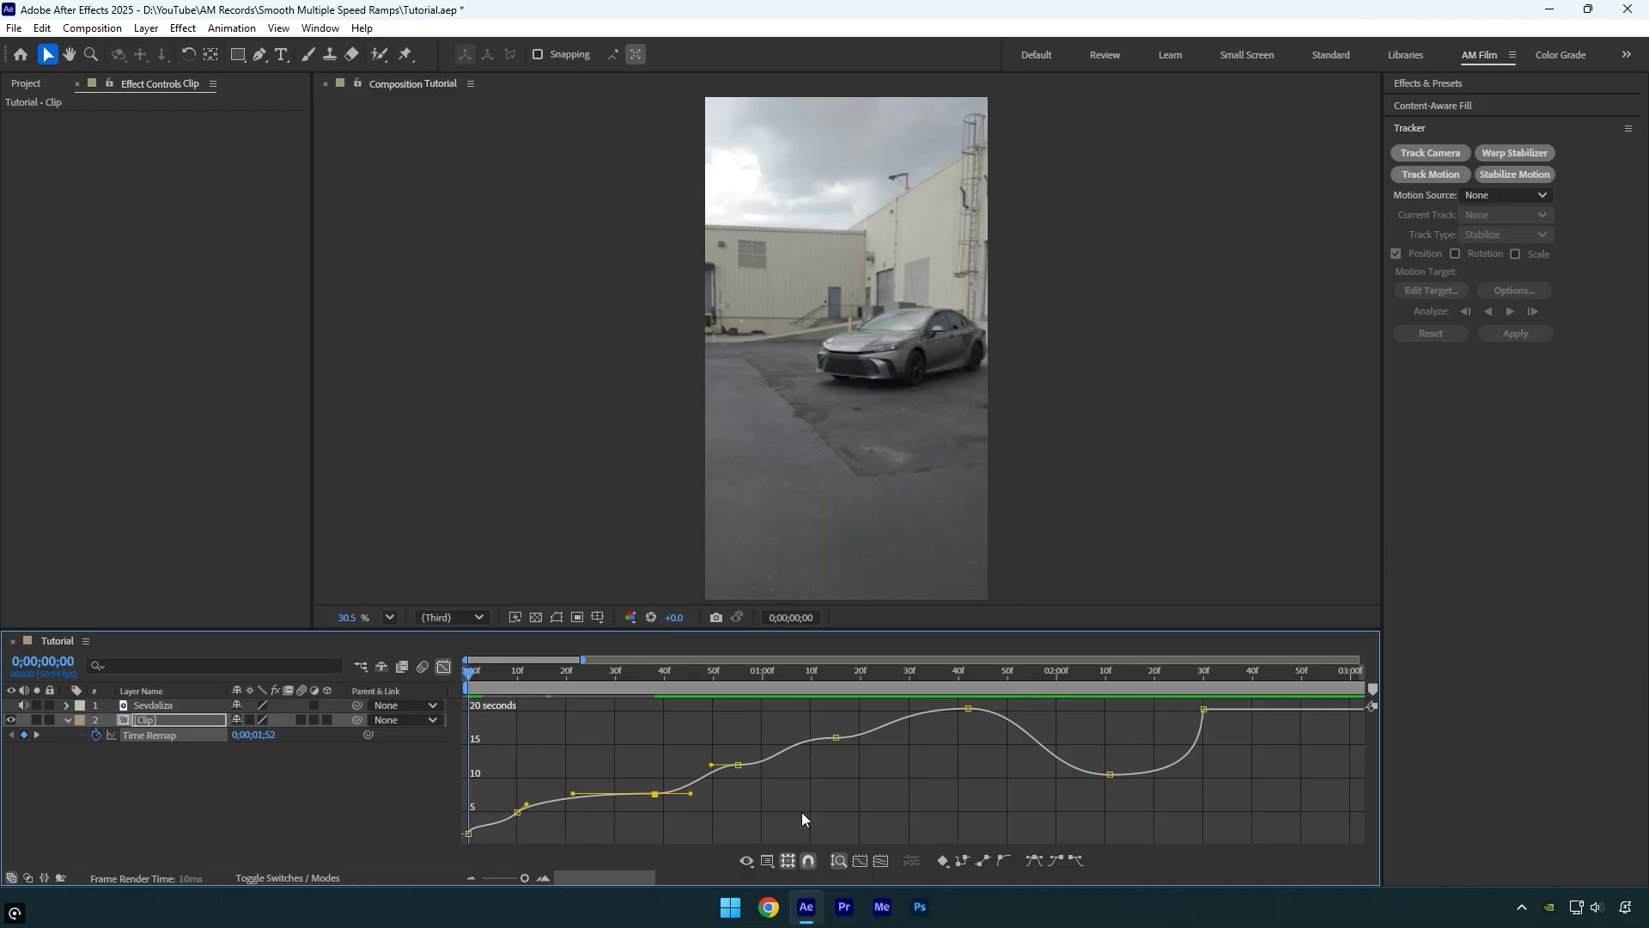
pyautogui.press('space')
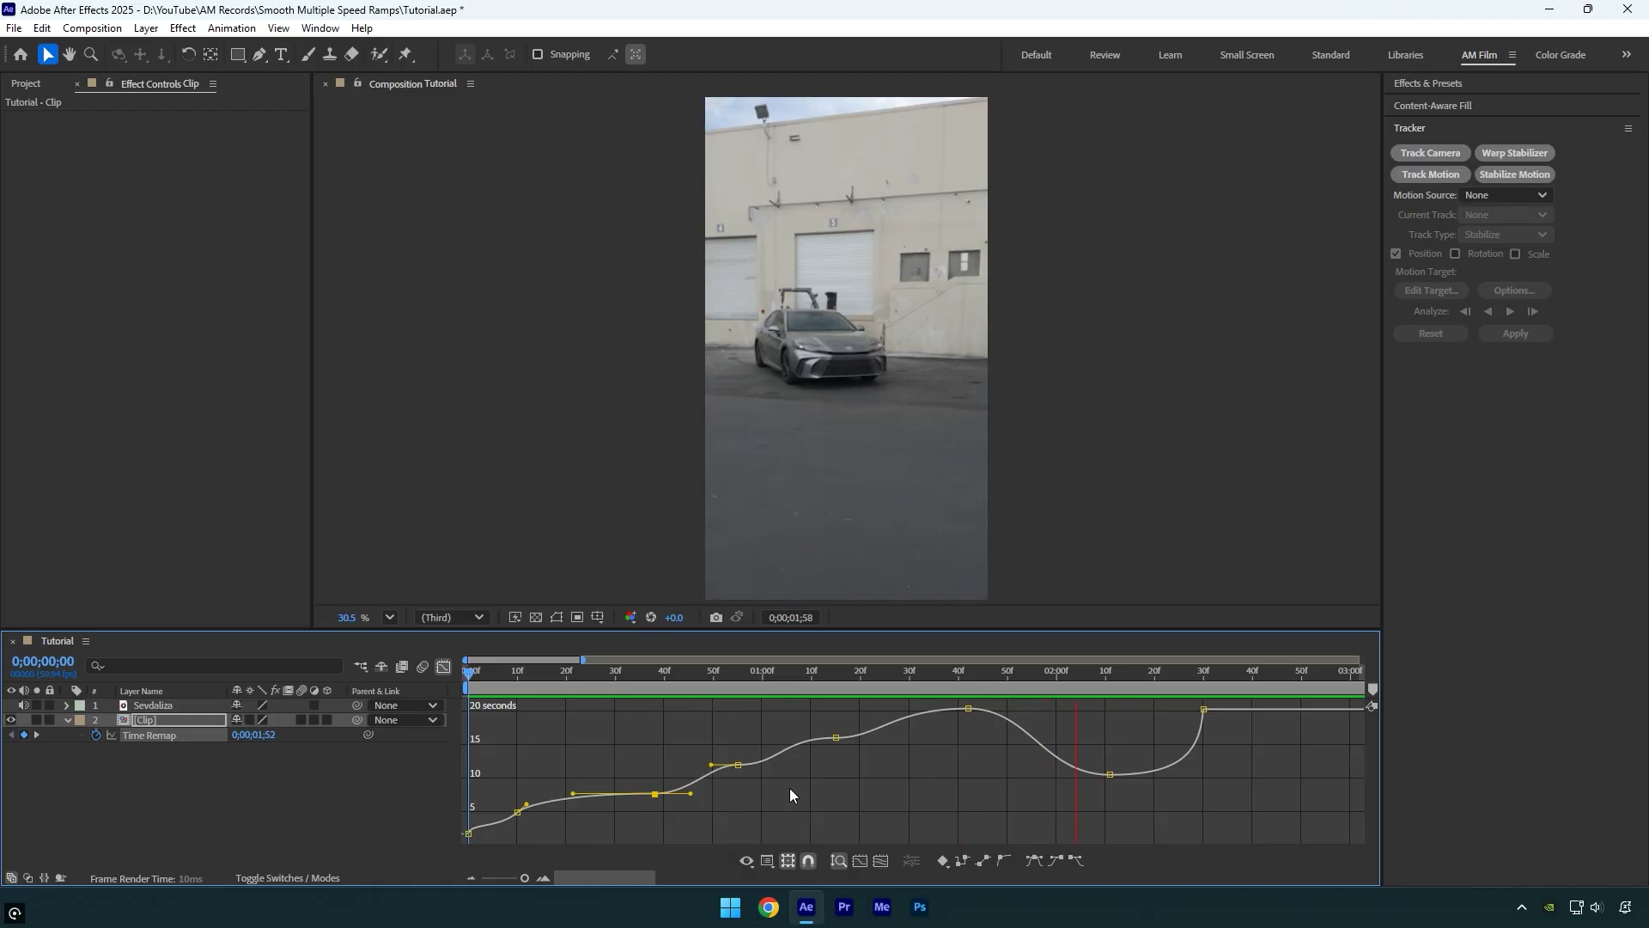
# - Close the Graph Editor and return the playhead to the start of the composition
pyautogui.click(438, 669)
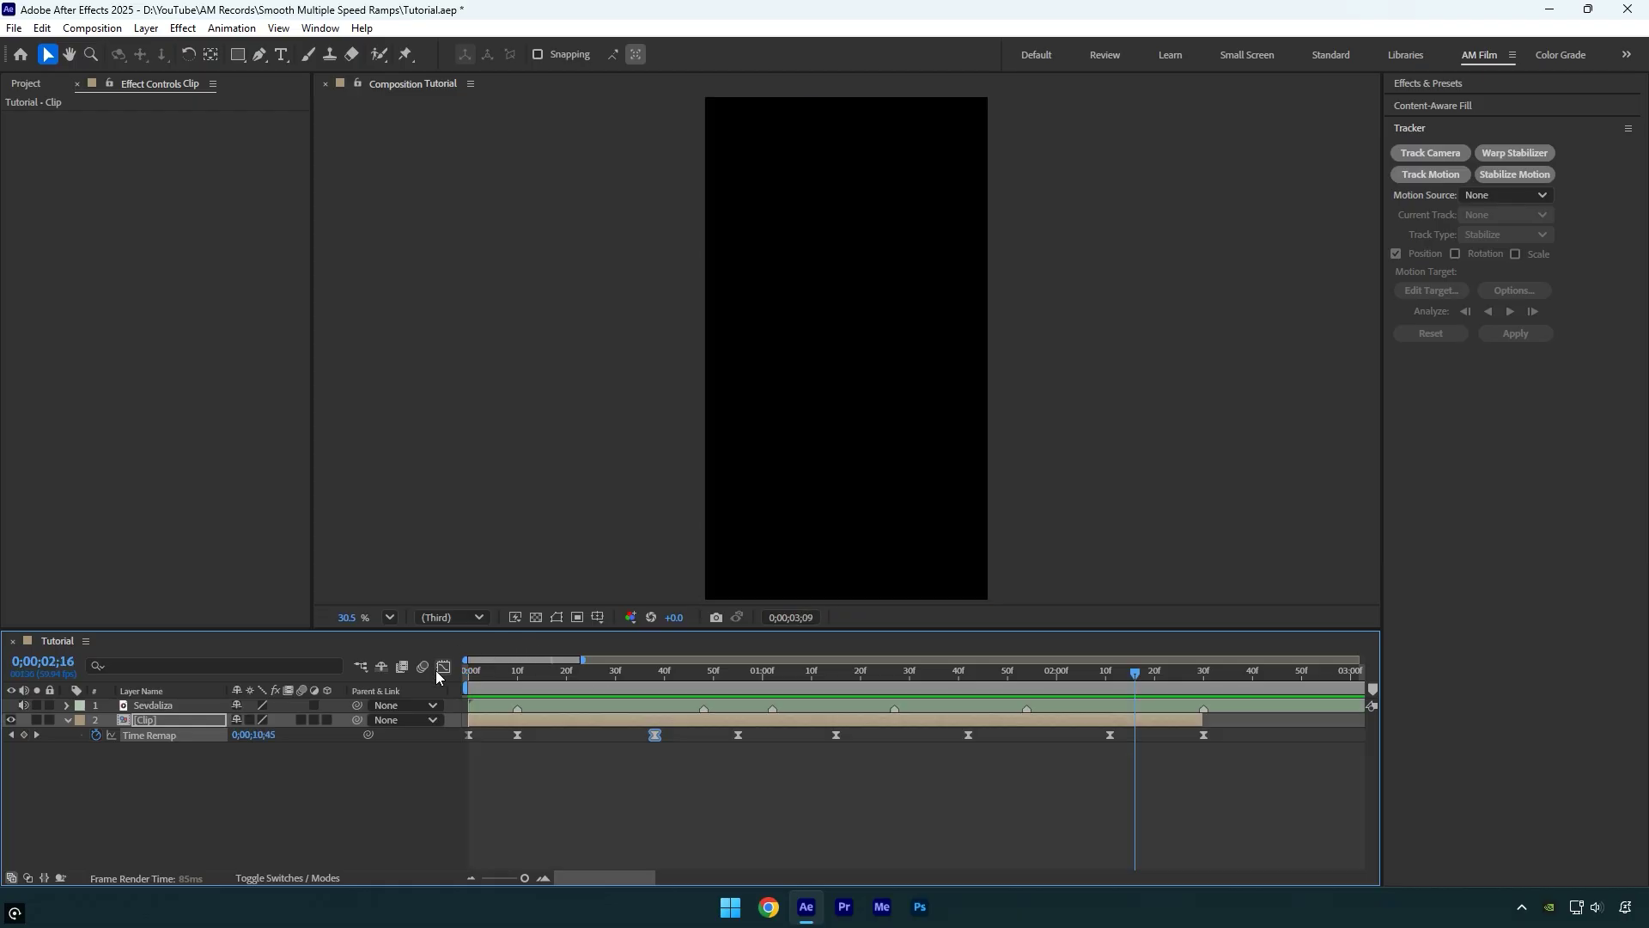
pyautogui.press('Home')
pyautogui.moveTo(524, 877); pyautogui.dragTo(515, 877)
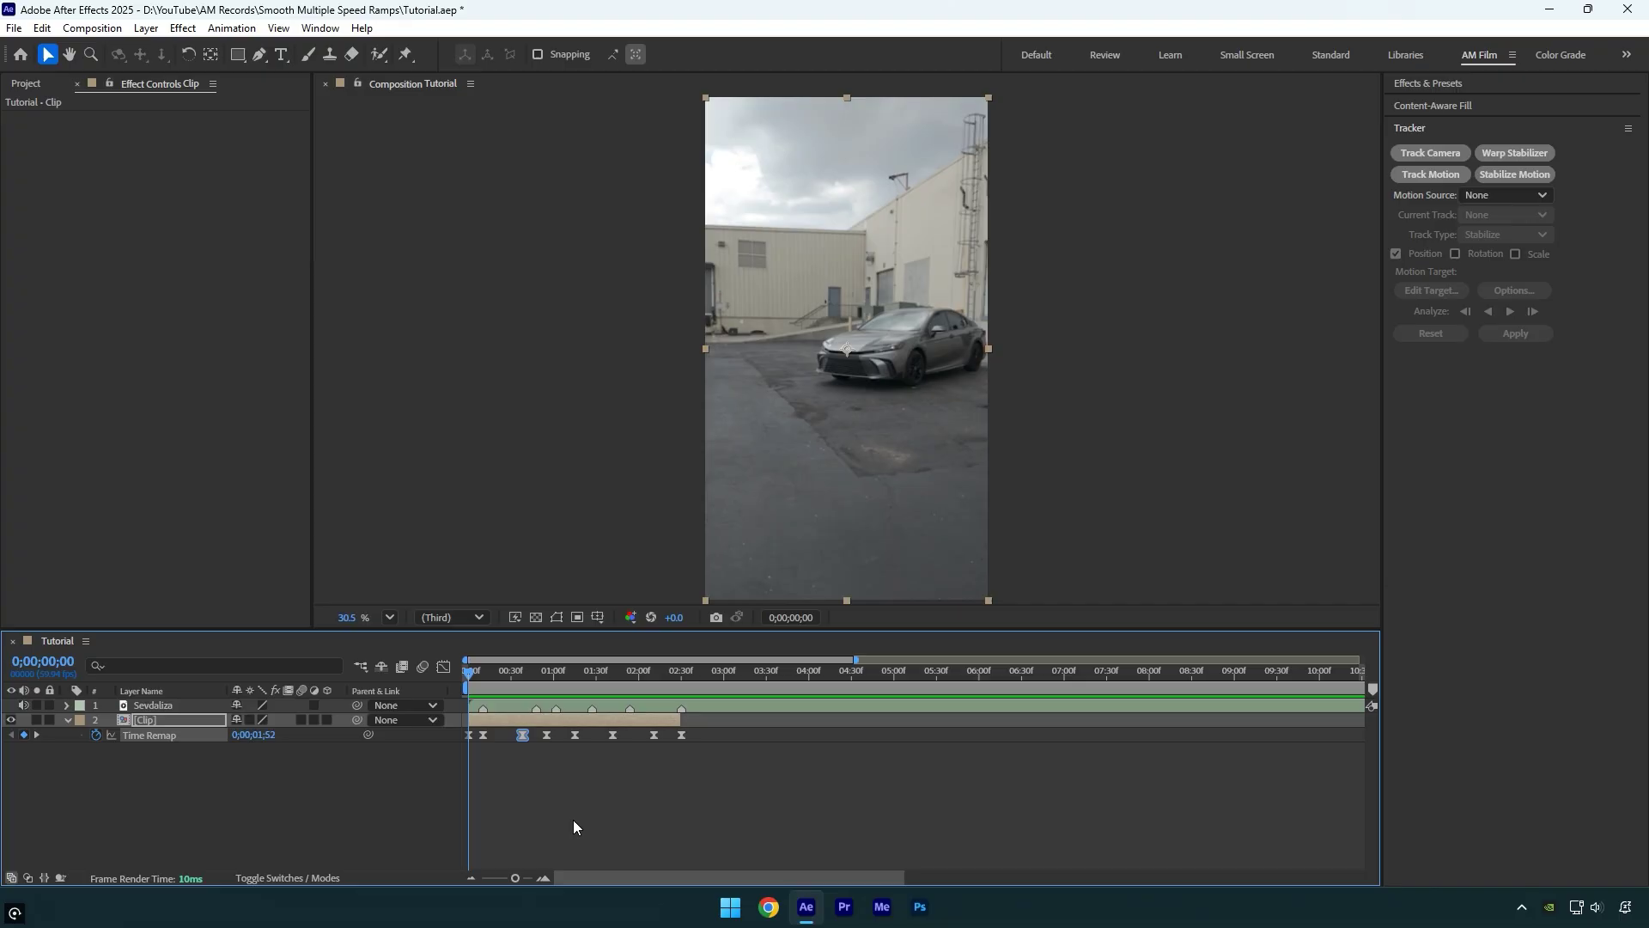